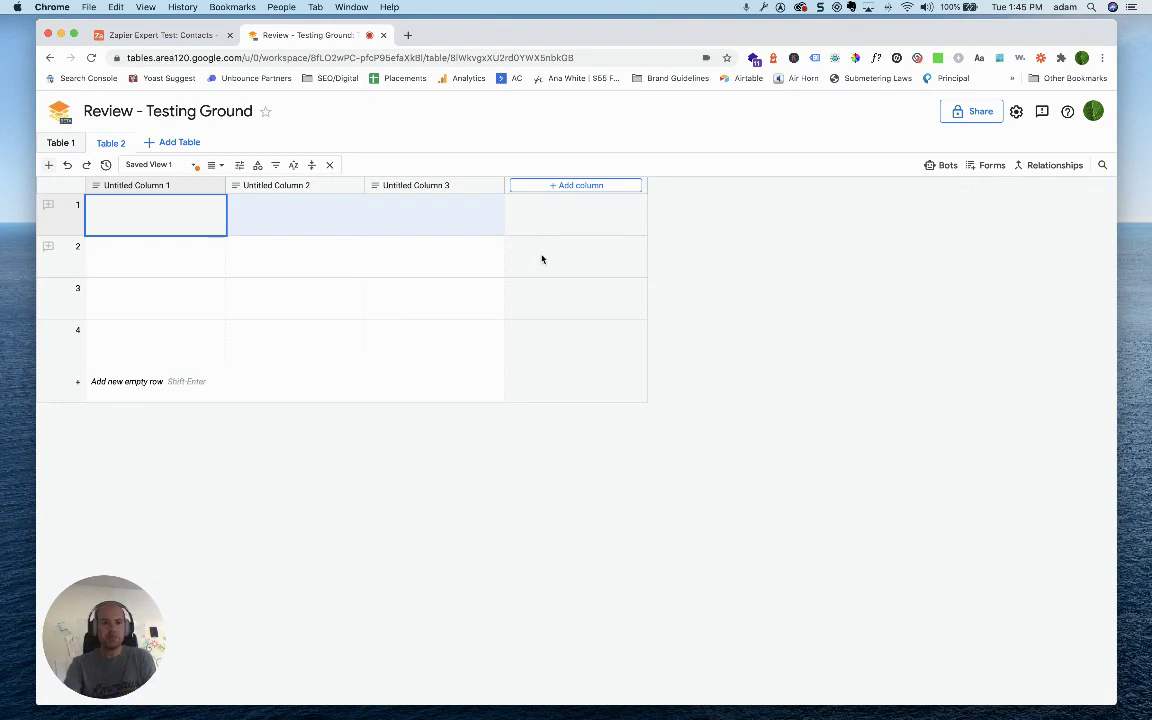
Step: Open Table 1 of the Review - Testing Ground workspace and display its rows in the Map Layout
left_click(57, 142)
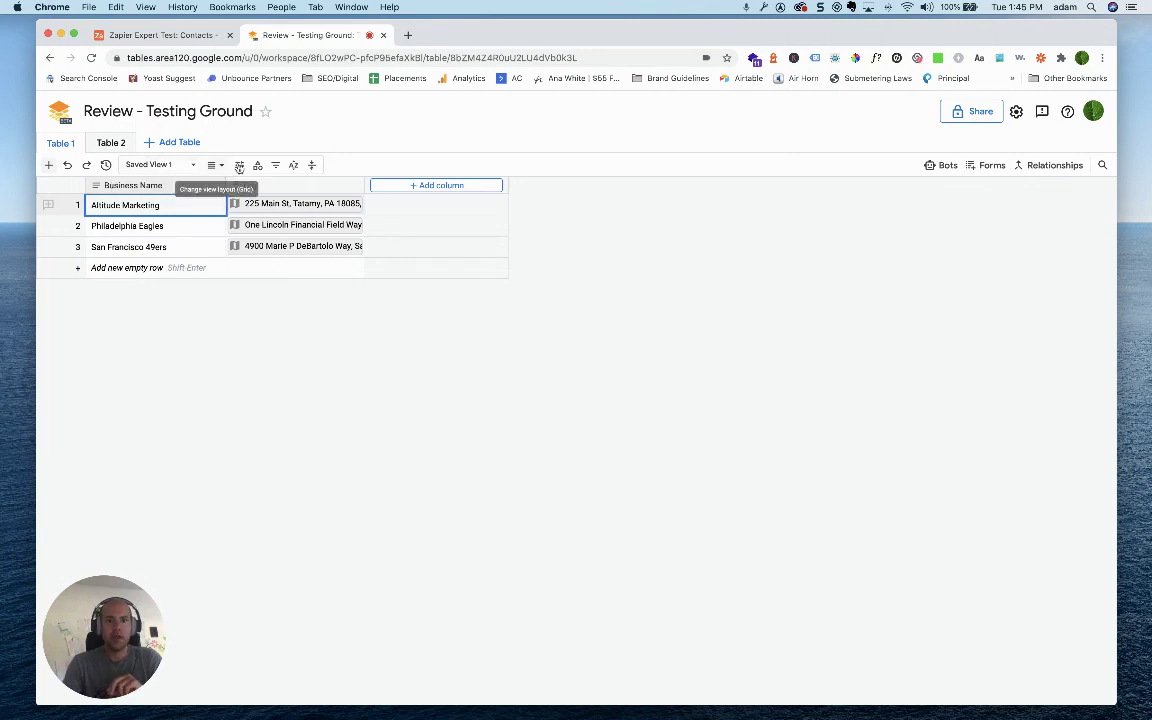
left_click(216, 166)
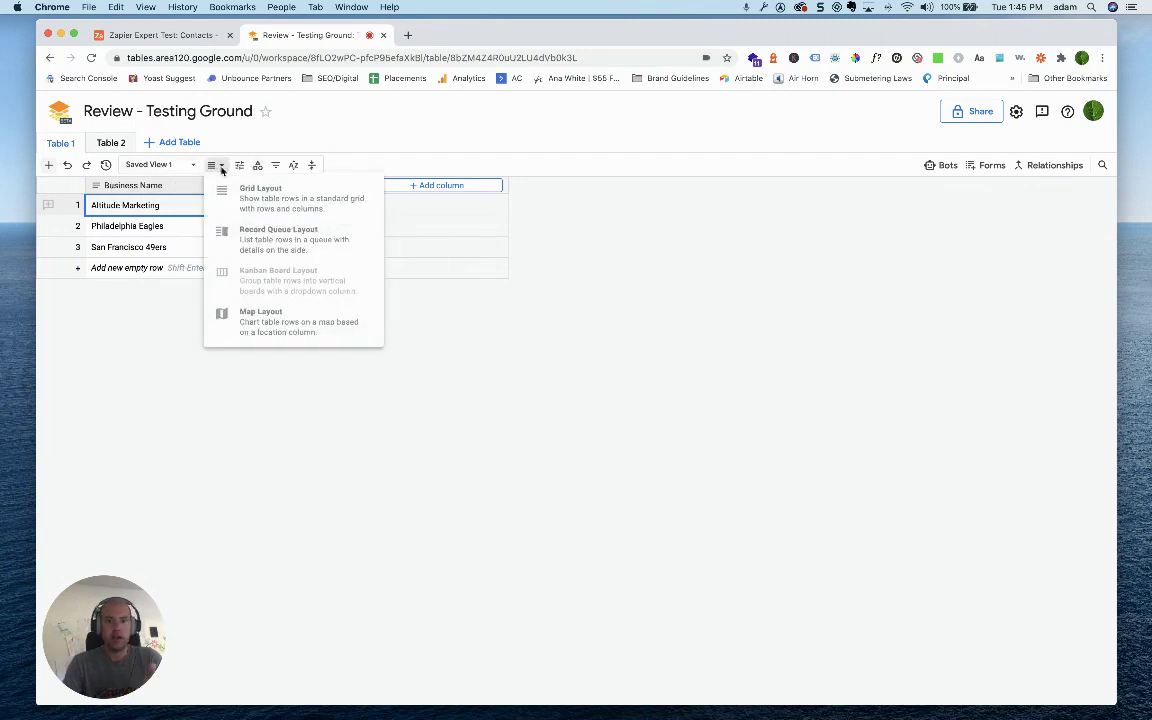
left_click(258, 322)
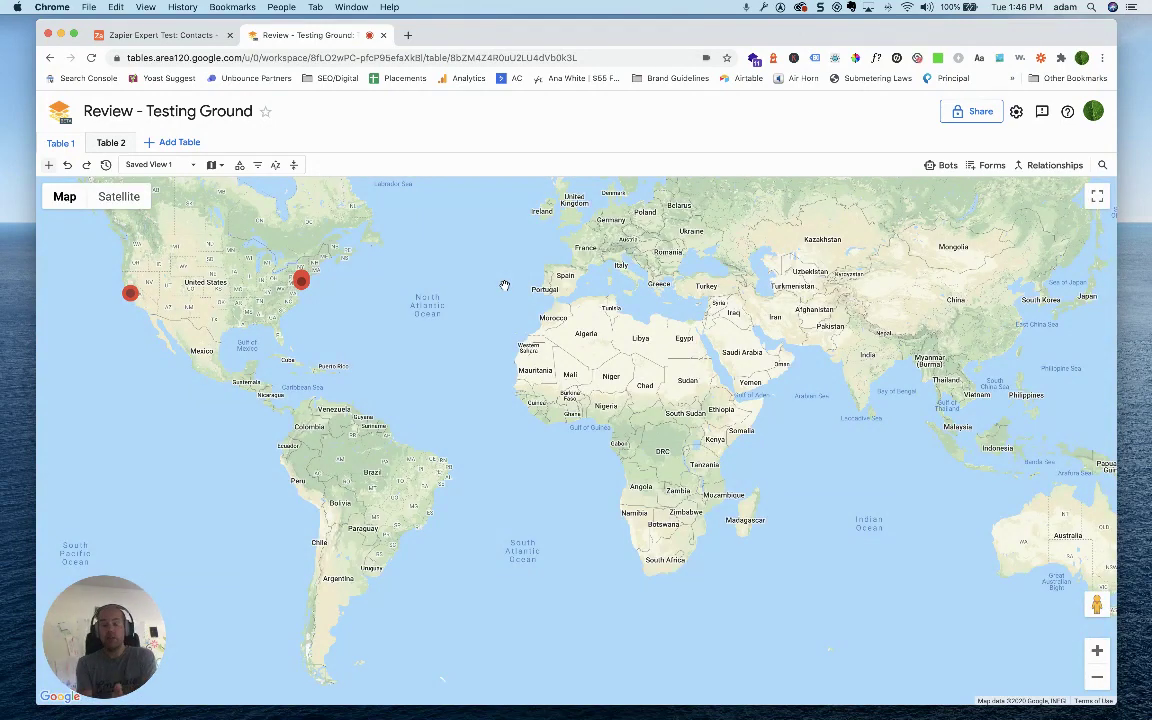
Step: Glance at the Airtable base, return to Google Tables, and switch Table 1 back to the Grid Layout
left_click(185, 34)
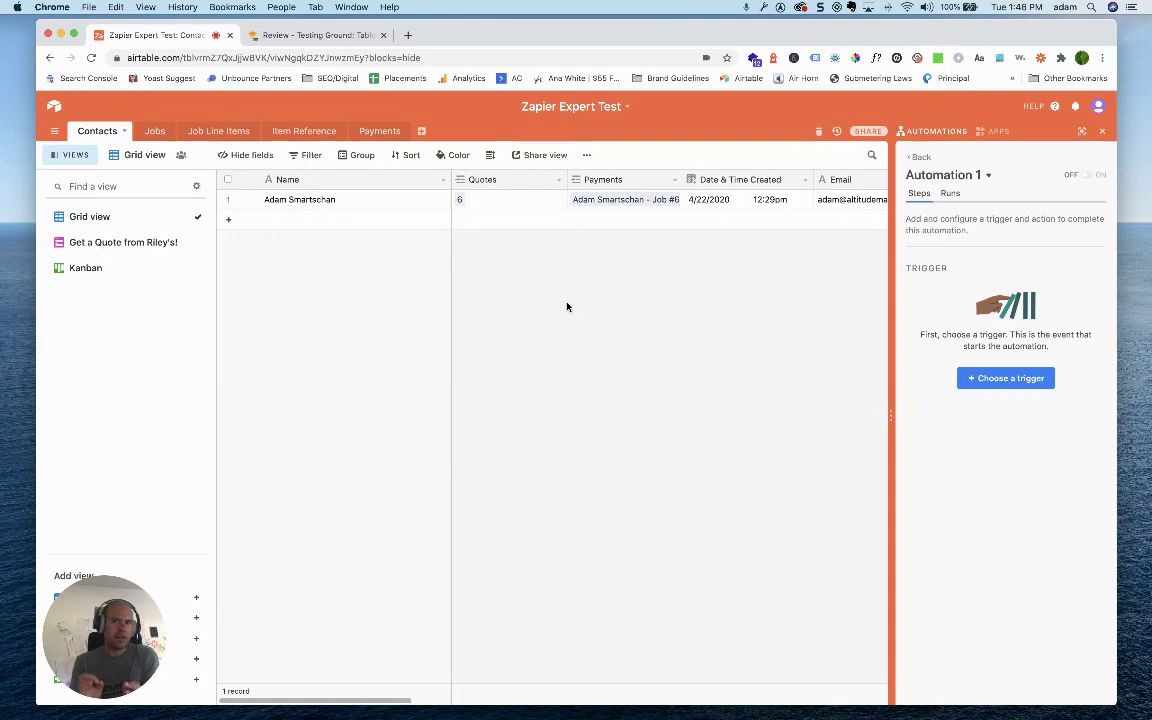
left_click(285, 36)
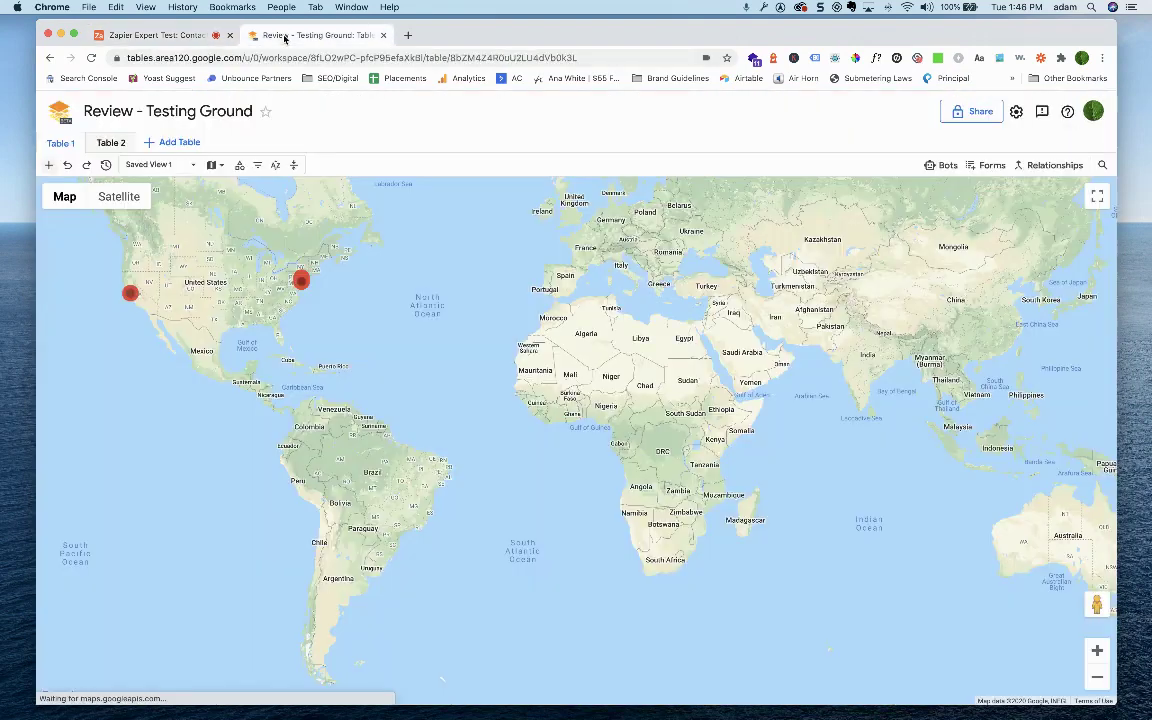
left_click(175, 166)
left_click(211, 166)
left_click(212, 166)
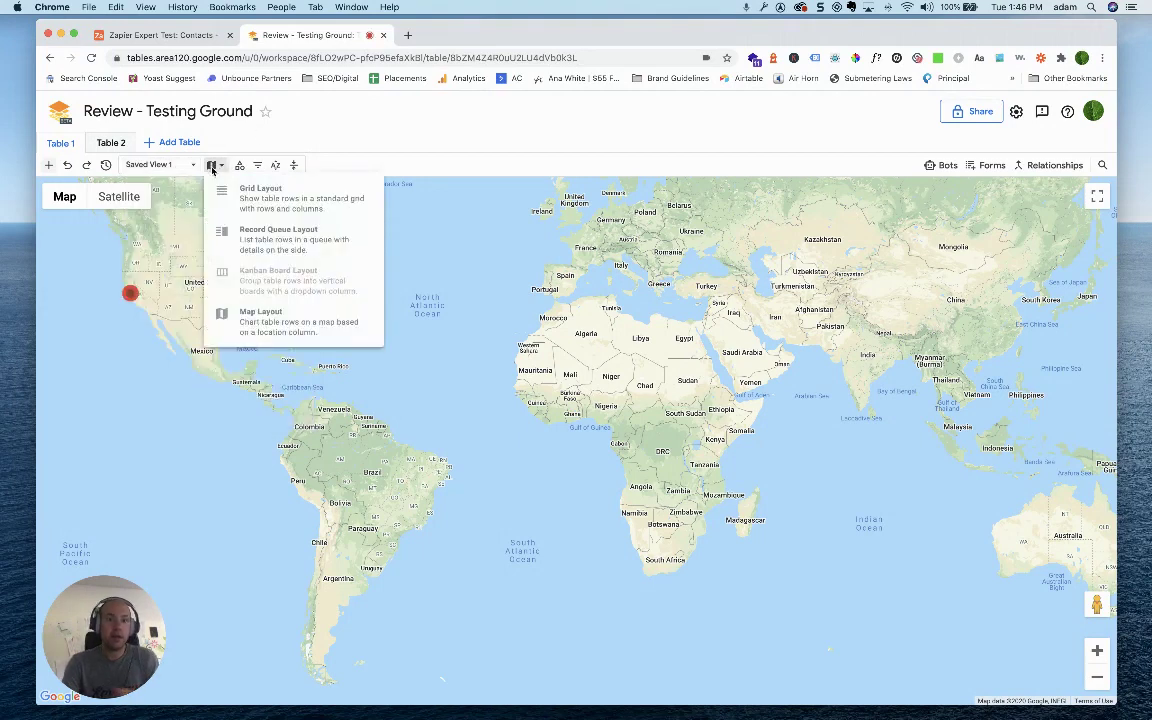
left_click(255, 190)
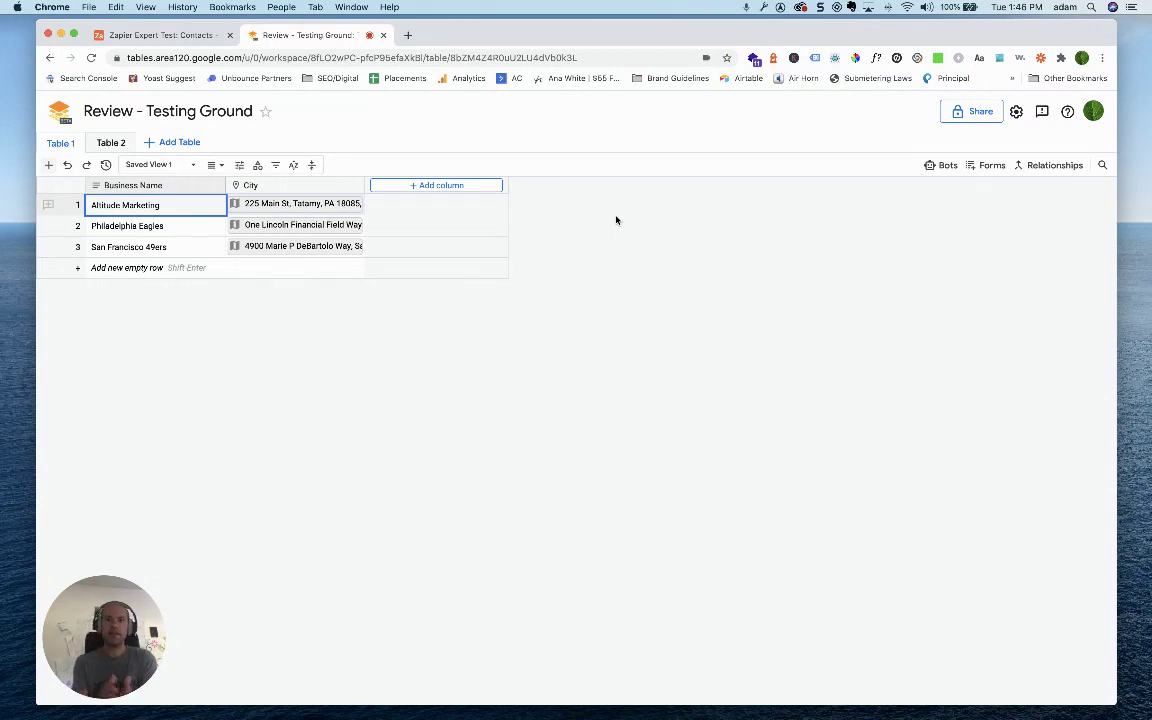
Step: Switch to Airtable and look through the apps installed in the Zapier Expert Test base, from Page designer to Currently Open Jobs
left_click(155, 35)
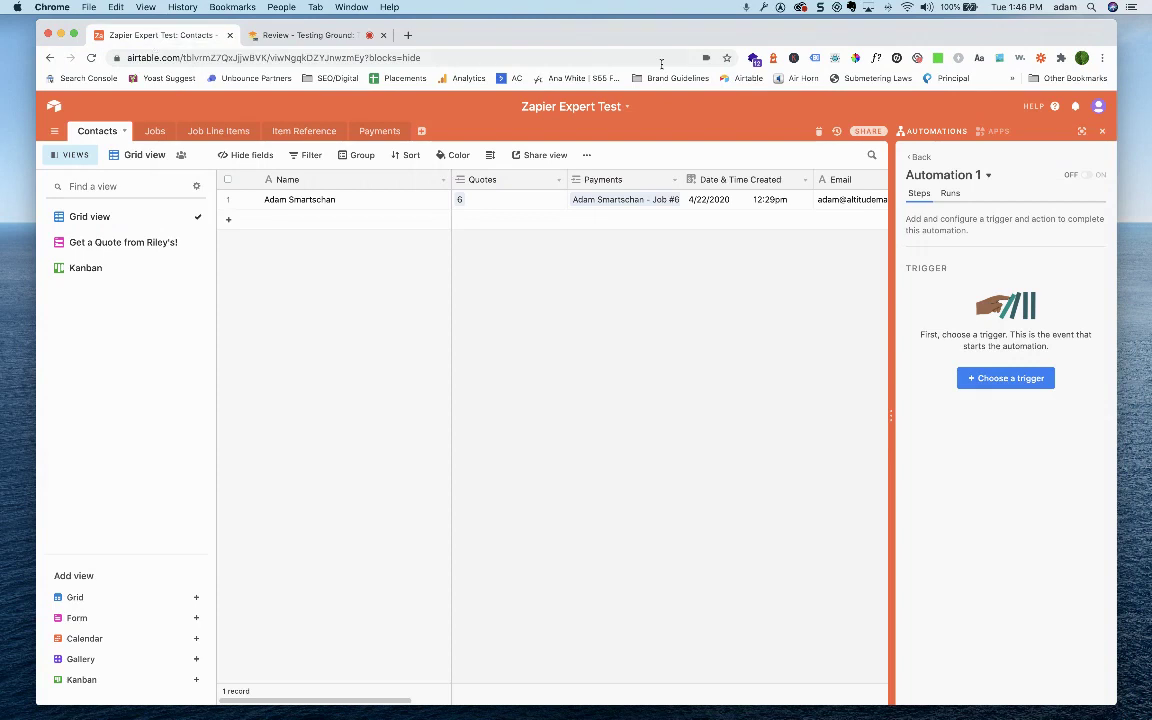
left_click(993, 133)
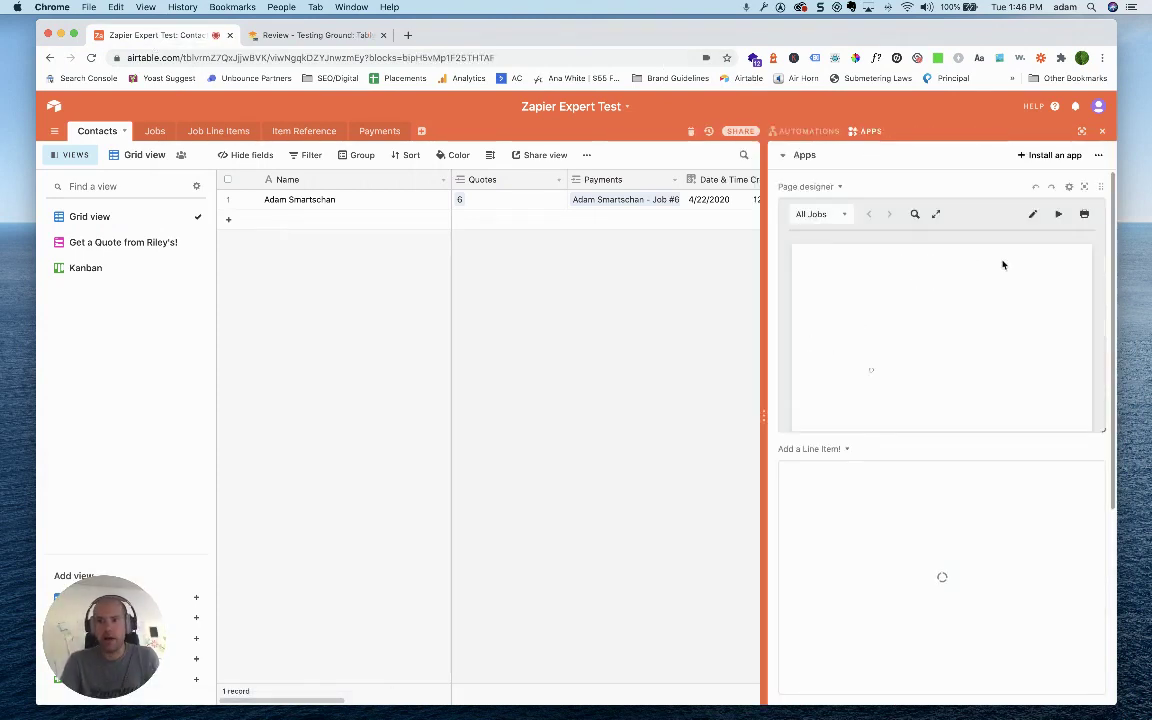
scroll(950, 340, "up", 3)
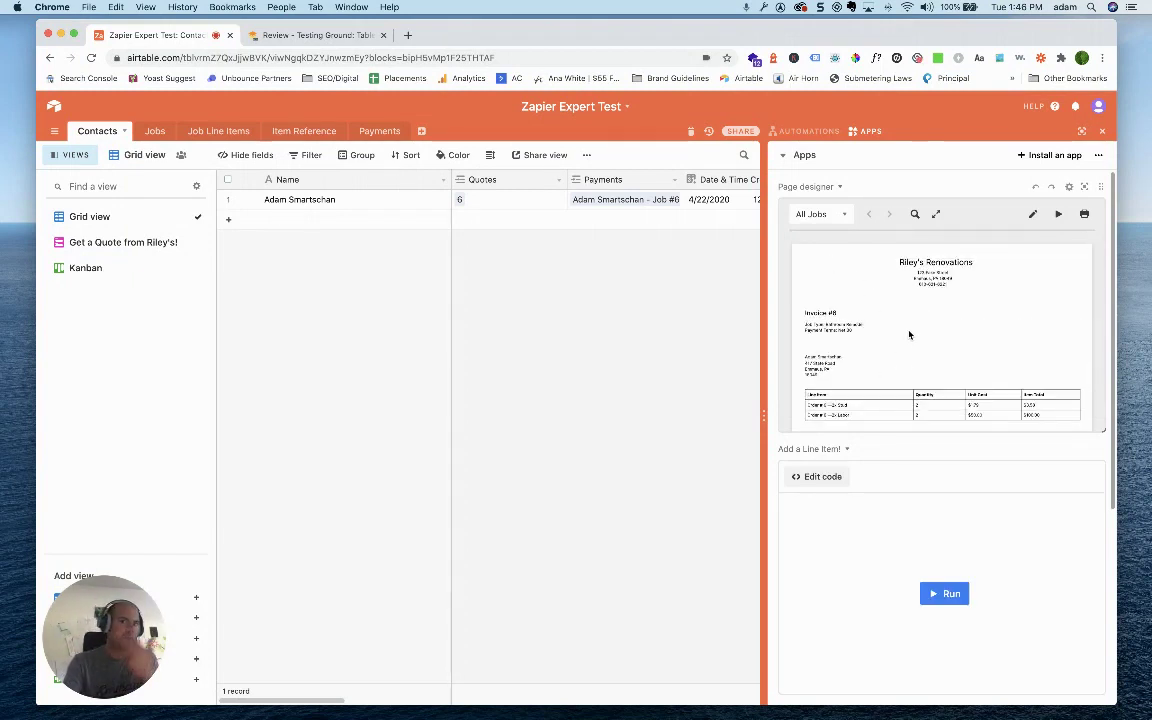
scroll(903, 468, "down", 3)
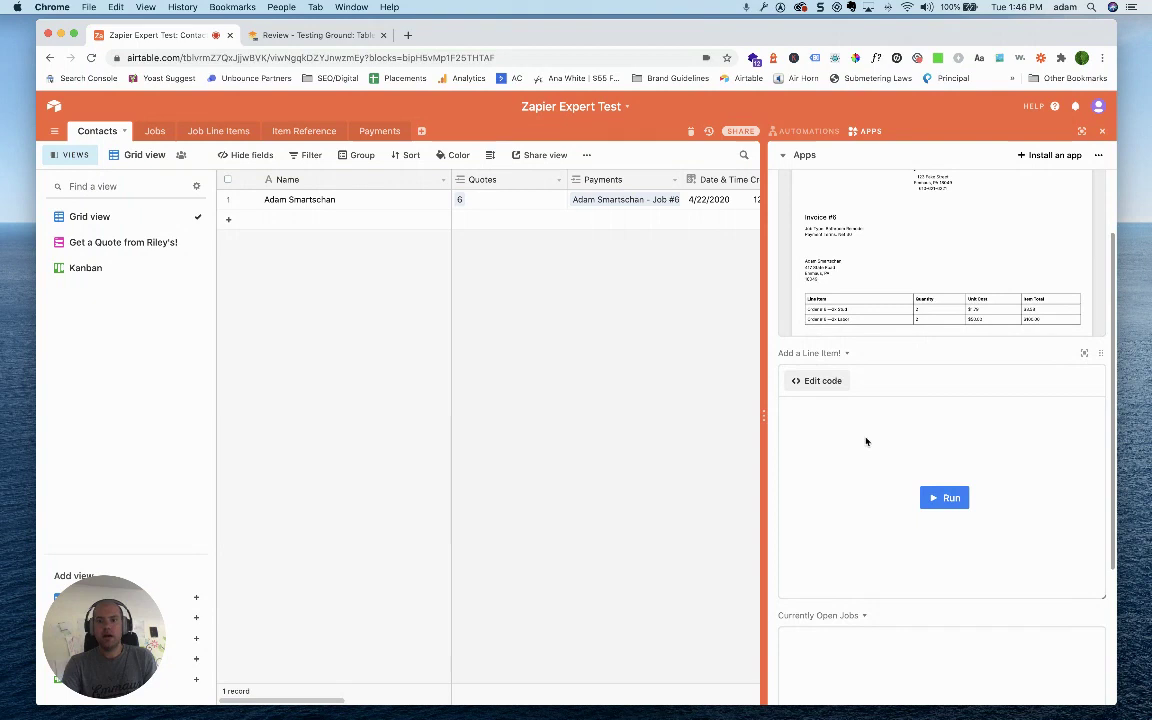
scroll(945, 481, "down", 5)
scroll(949, 483, "down", 2)
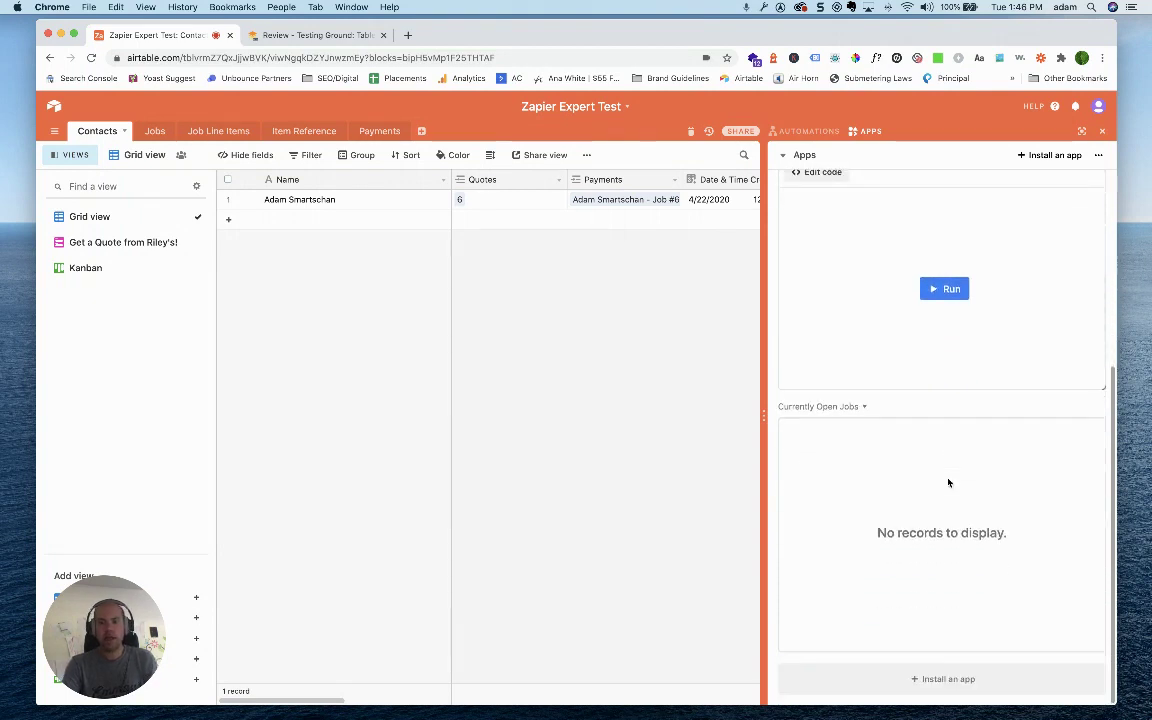
scroll(923, 530, "up", 6)
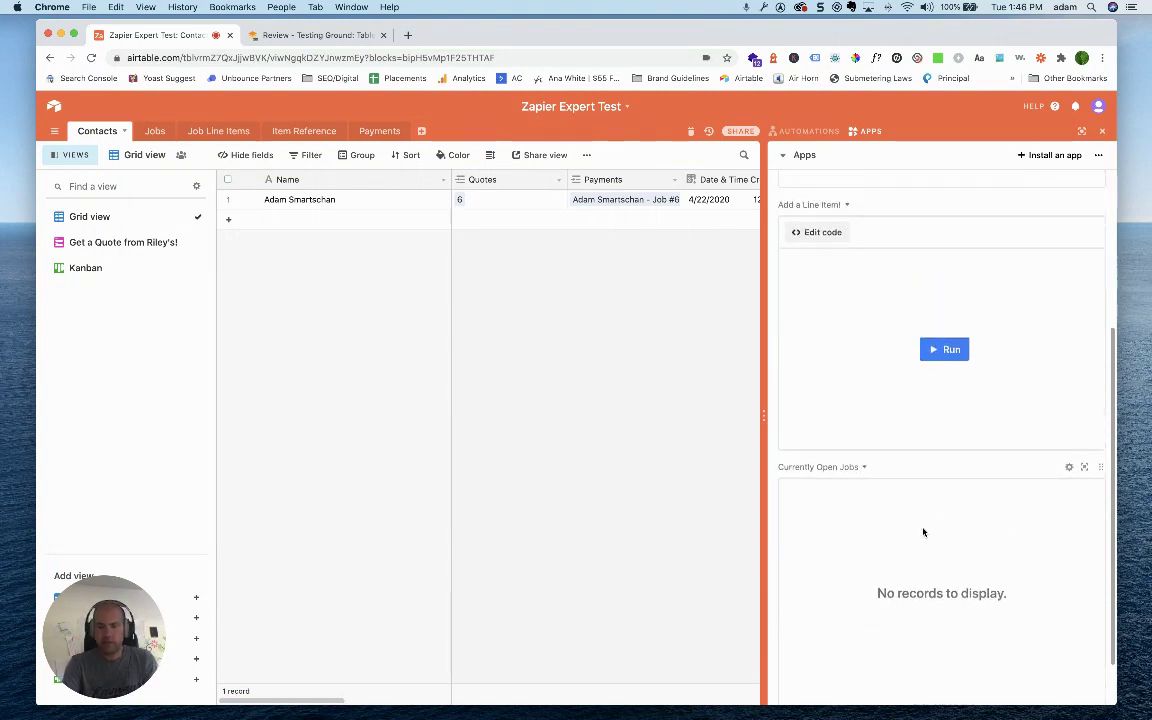
Step: Browse the featured Marketplace apps down to the open source section, and close the Marketplace
left_click(1049, 155)
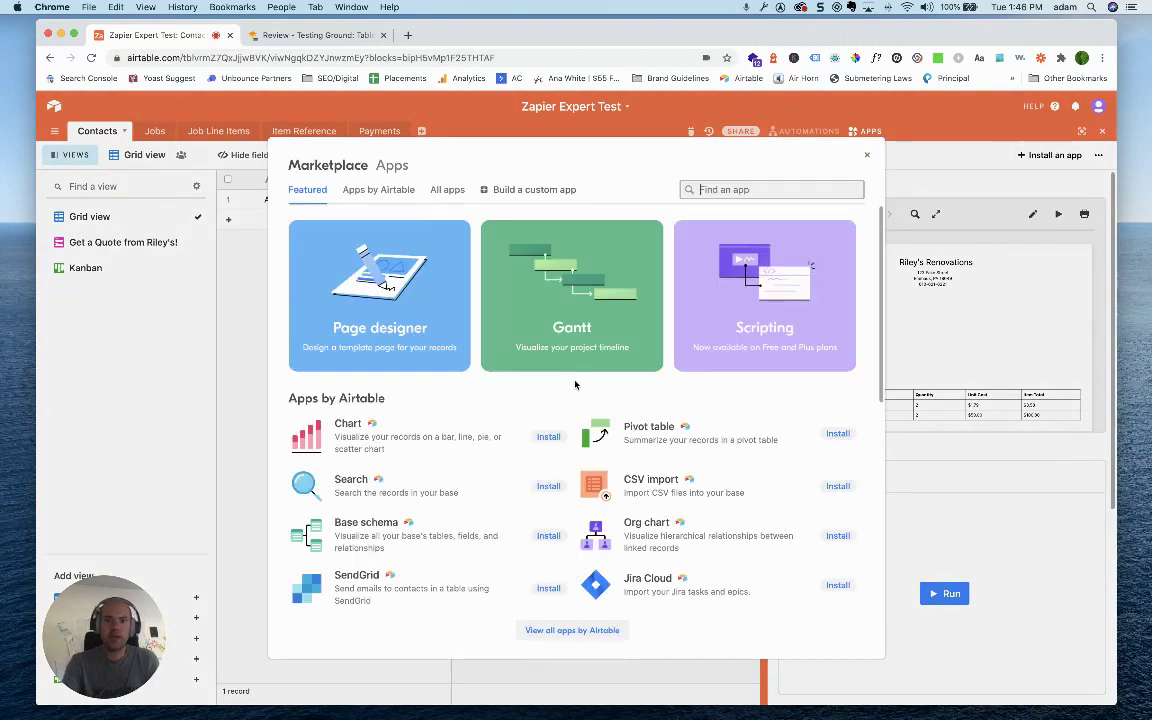
scroll(545, 404, "down", 1)
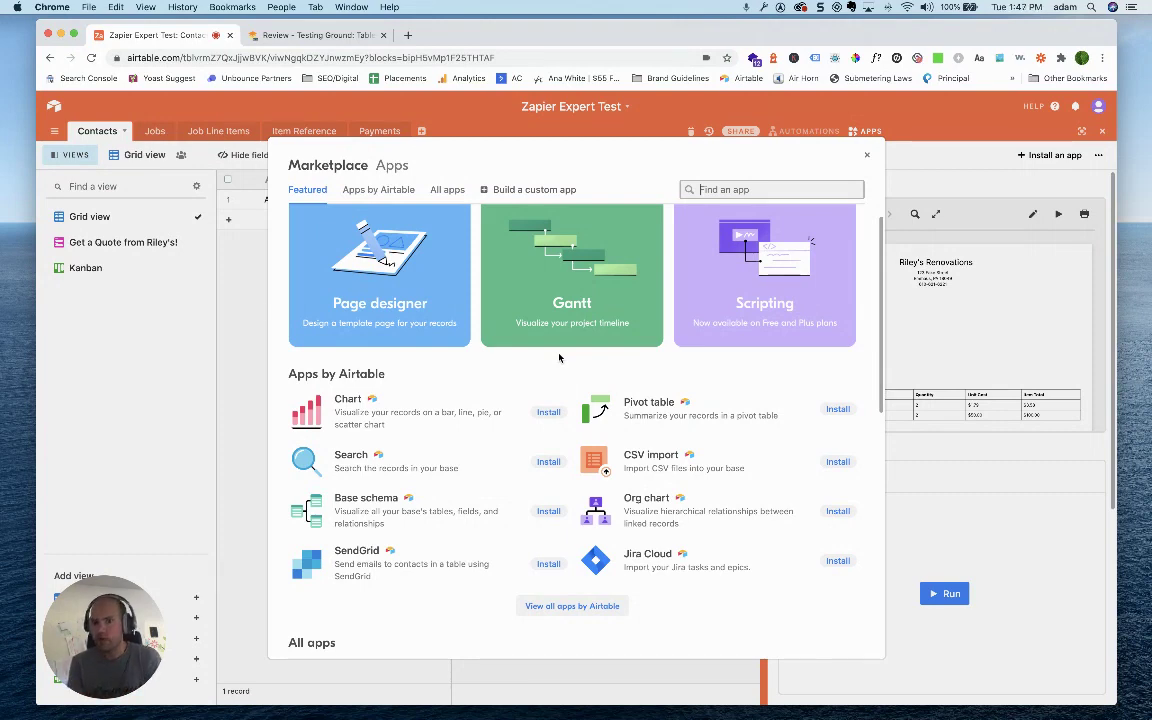
scroll(560, 415, "down", 5)
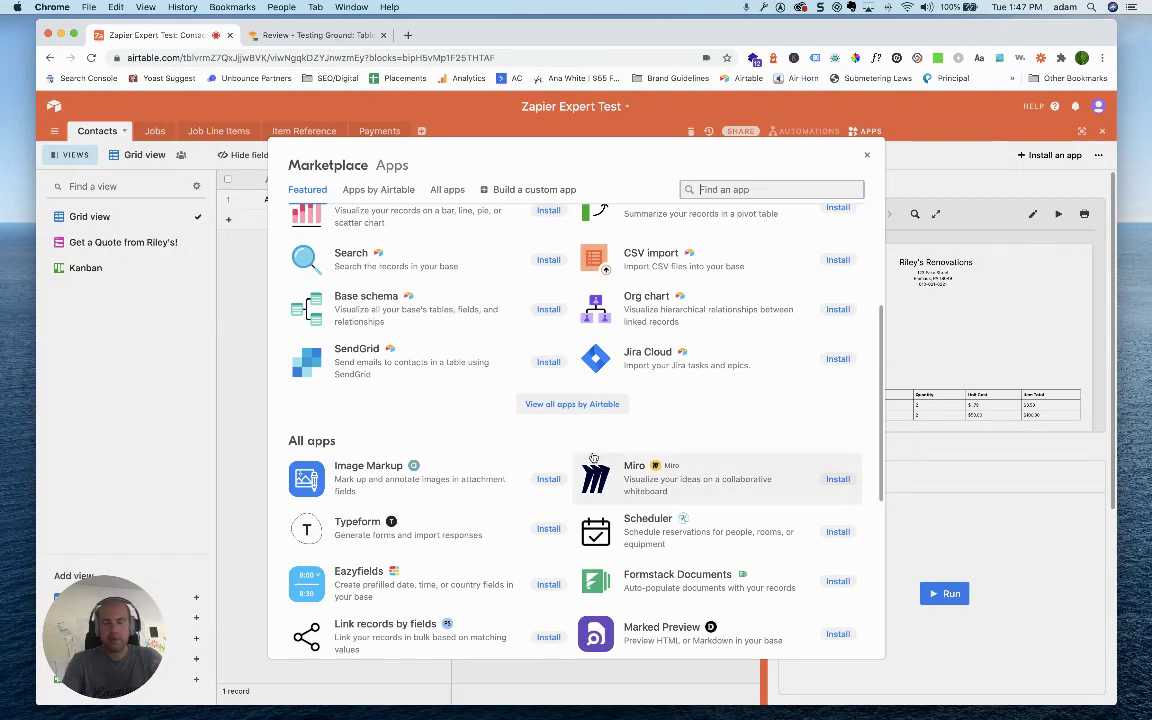
scroll(593, 458, "down", 5)
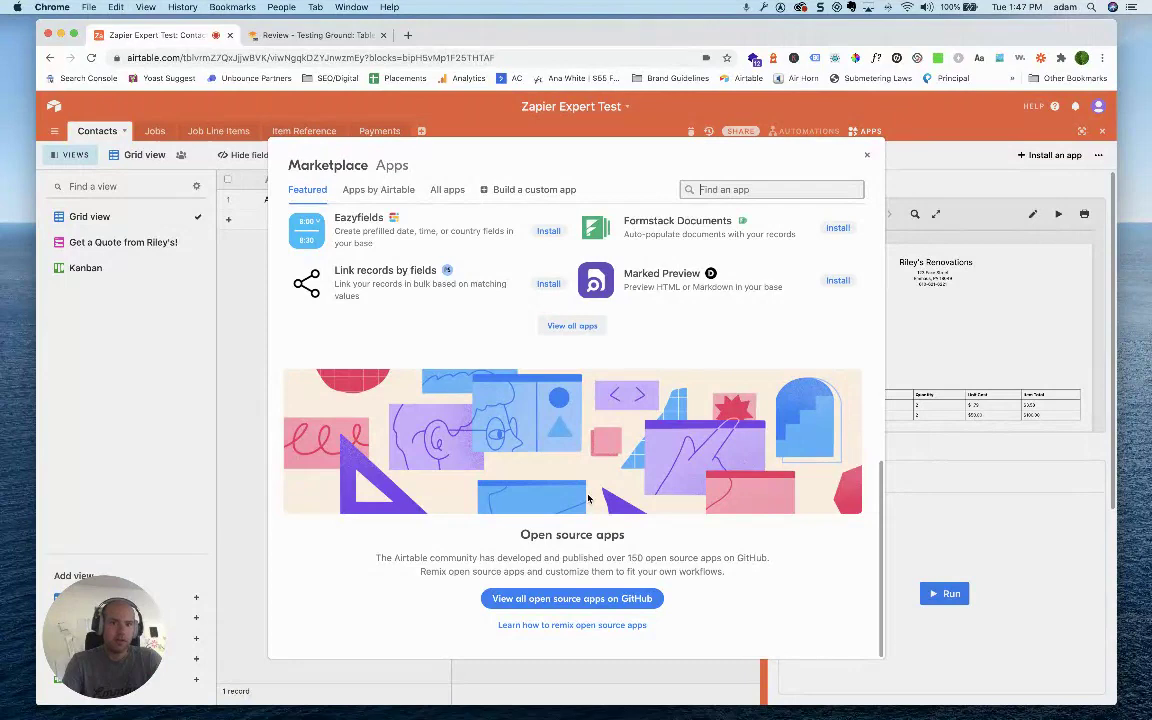
scroll(588, 497, "up", 10)
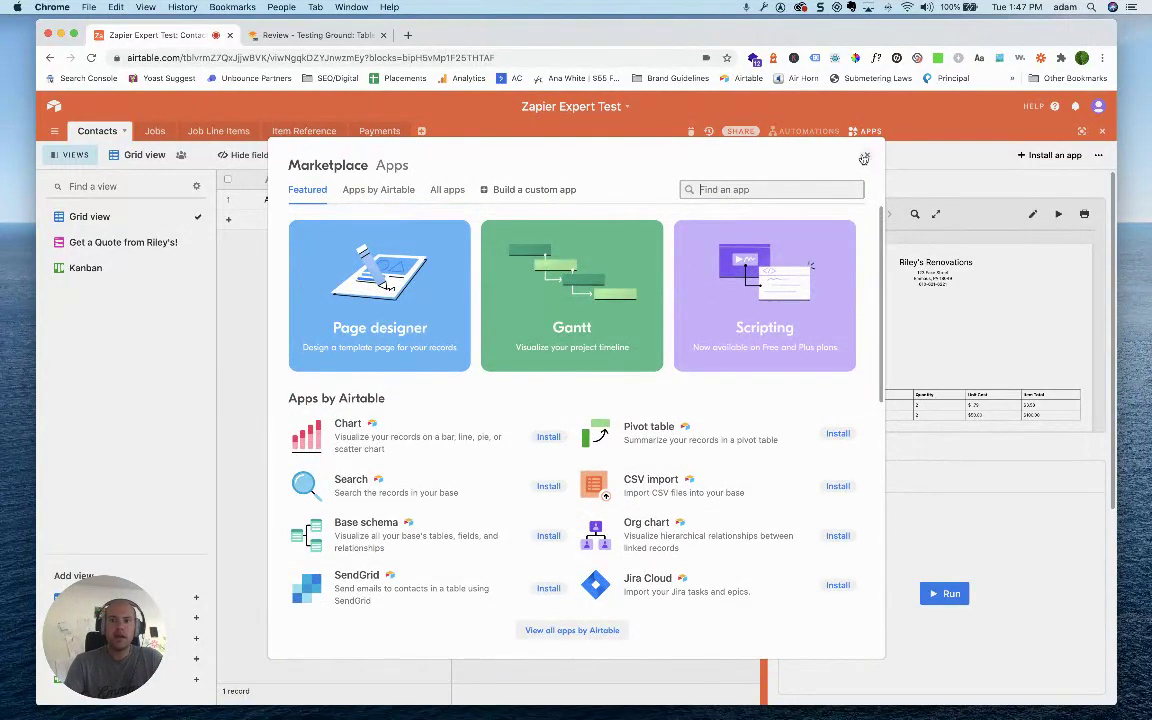
left_click(866, 155)
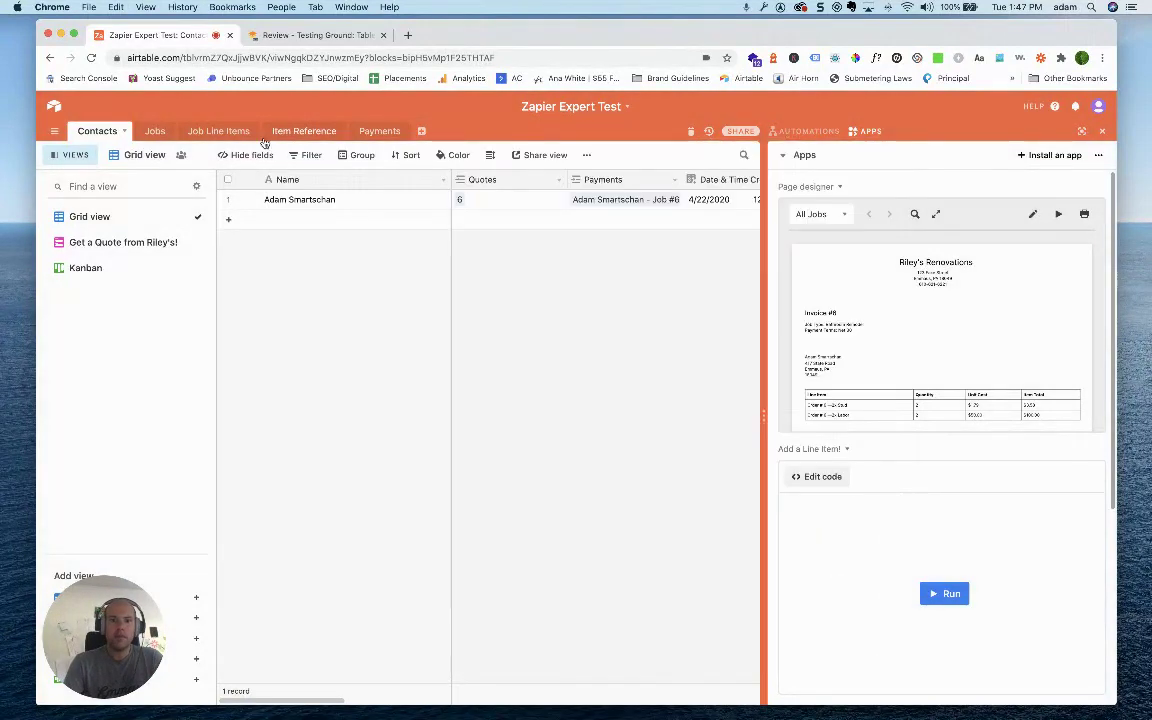
Step: View the field types available for the Contacts table's Name field, leaving the field without saving
left_click(444, 182)
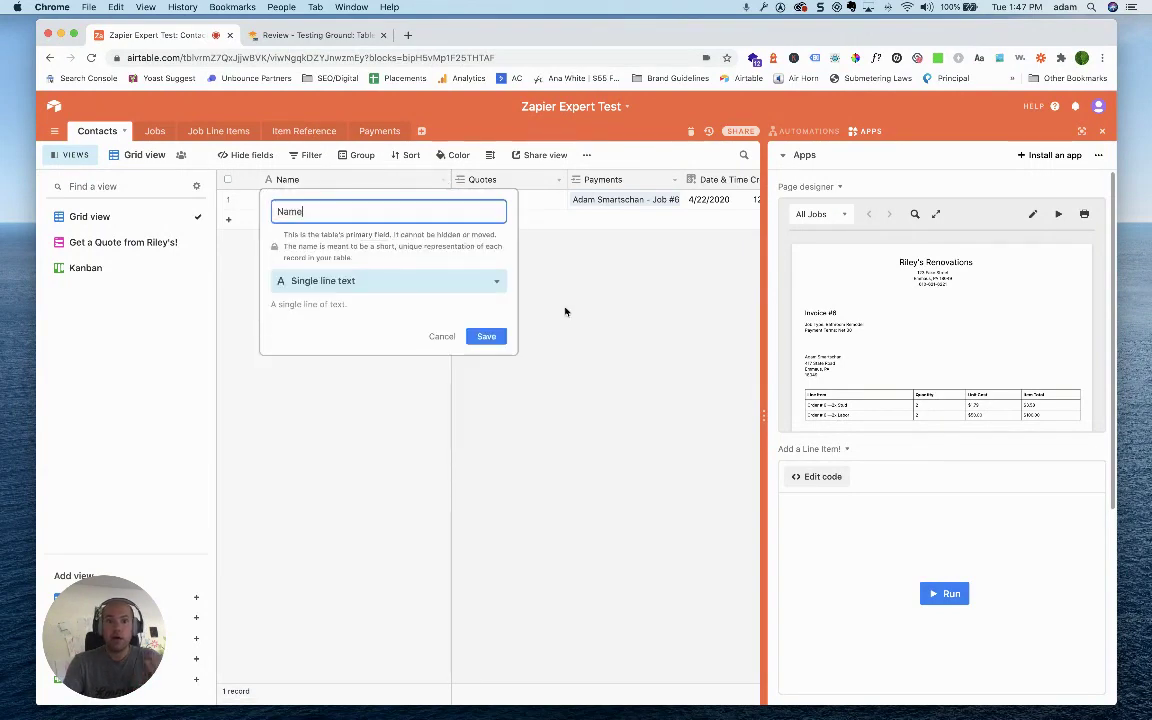
left_click(397, 283)
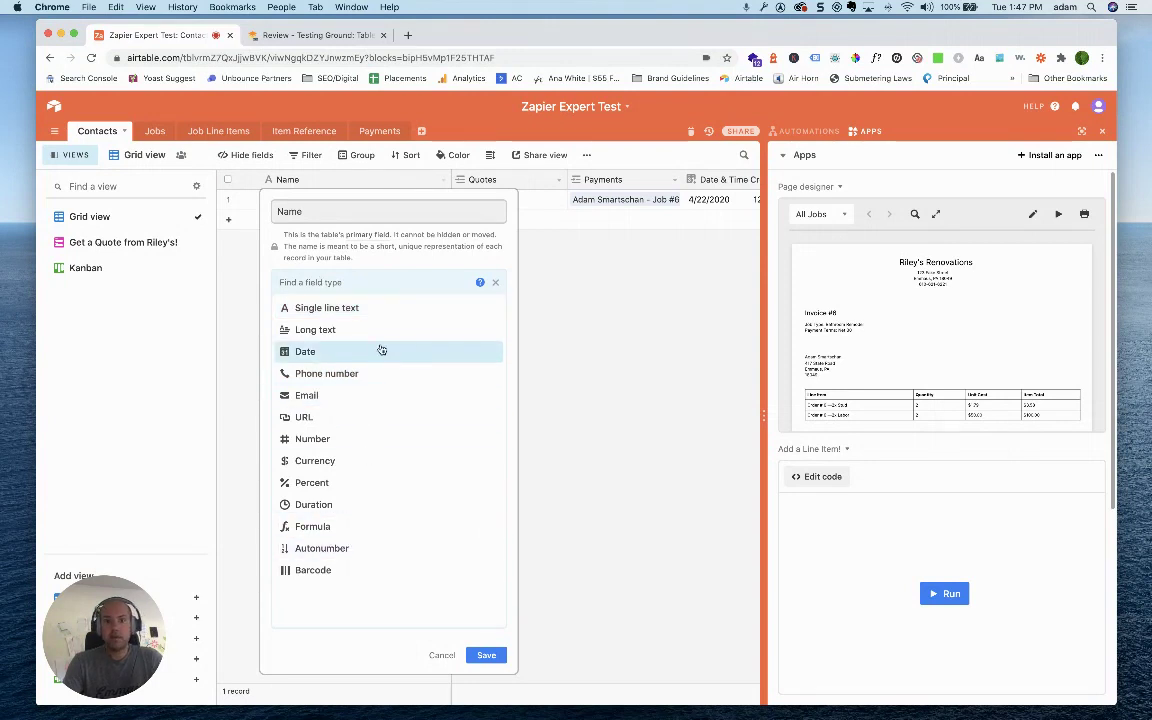
left_click(443, 655)
Step: Look through the full list of field types available for the Quotes field in the Contacts table
left_click(559, 180)
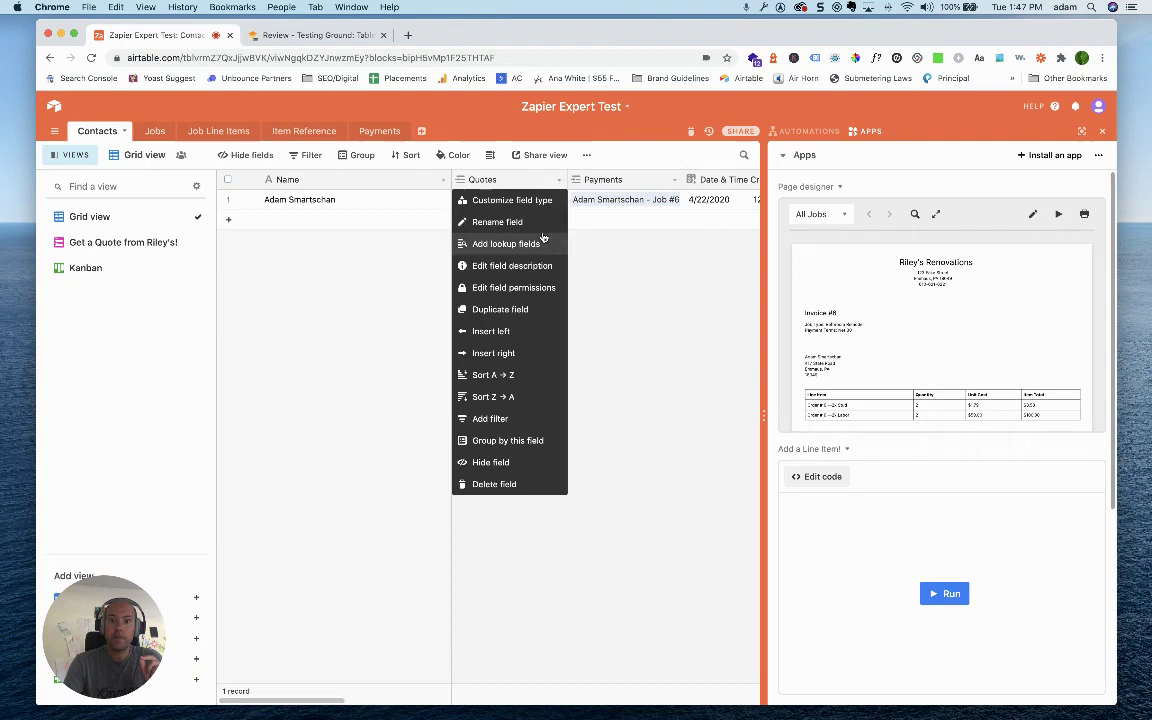
left_click(515, 200)
left_click(585, 243)
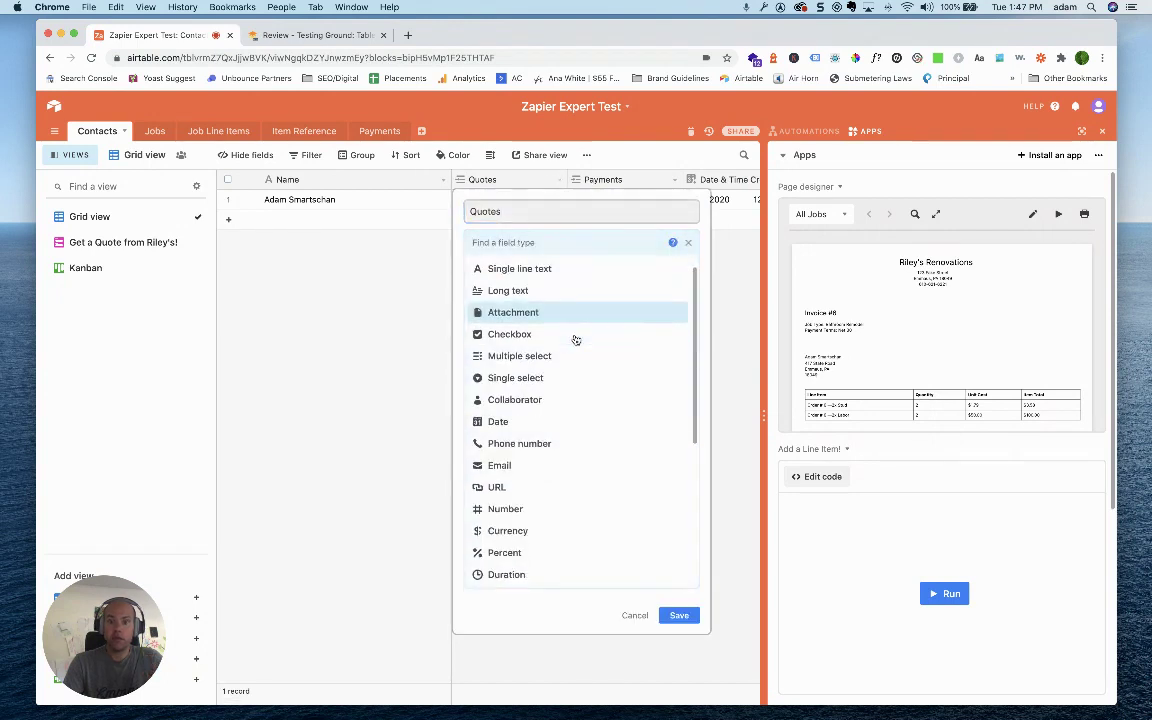
scroll(575, 340, "down", 3)
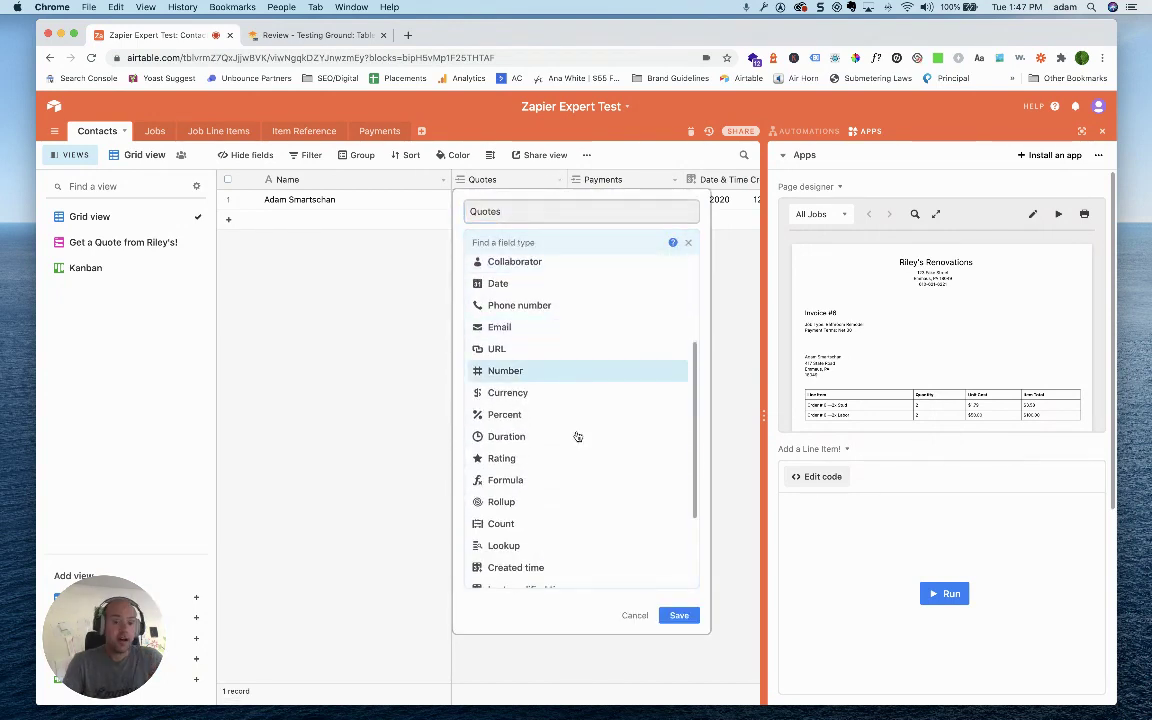
scroll(577, 436, "down", 2)
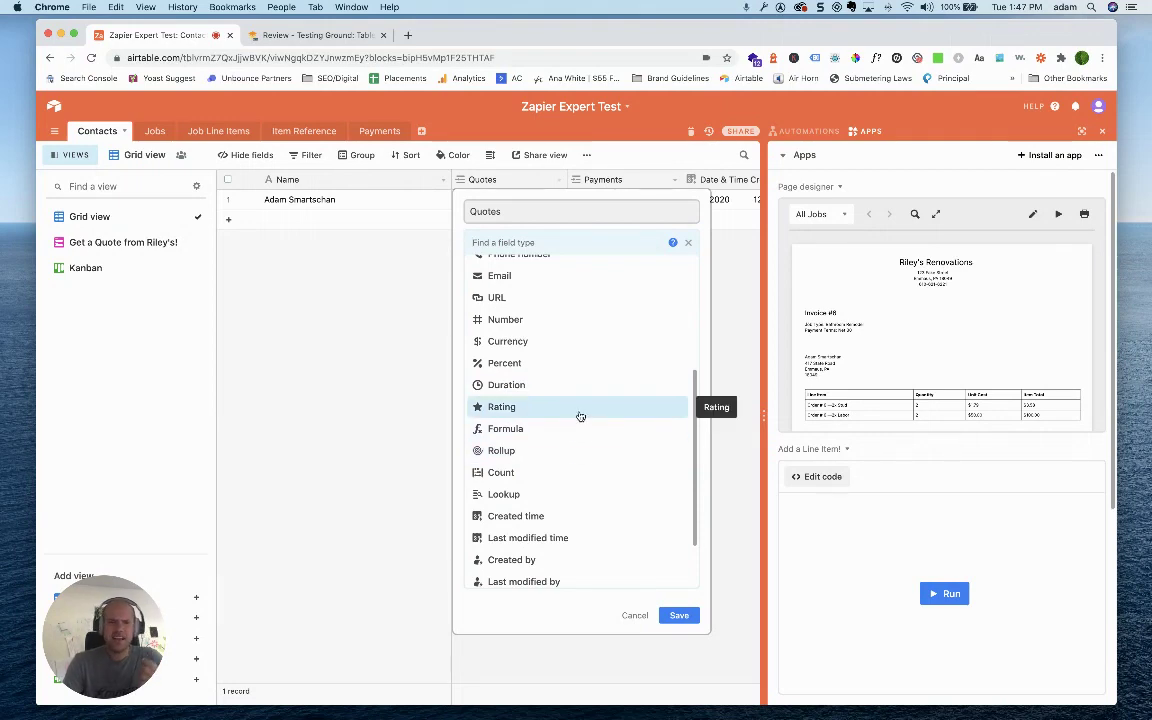
scroll(579, 416, "down", 2)
Step: Switch to Google Tables, start a new column in Table 1, and review all available column types without choosing one
left_click(296, 35)
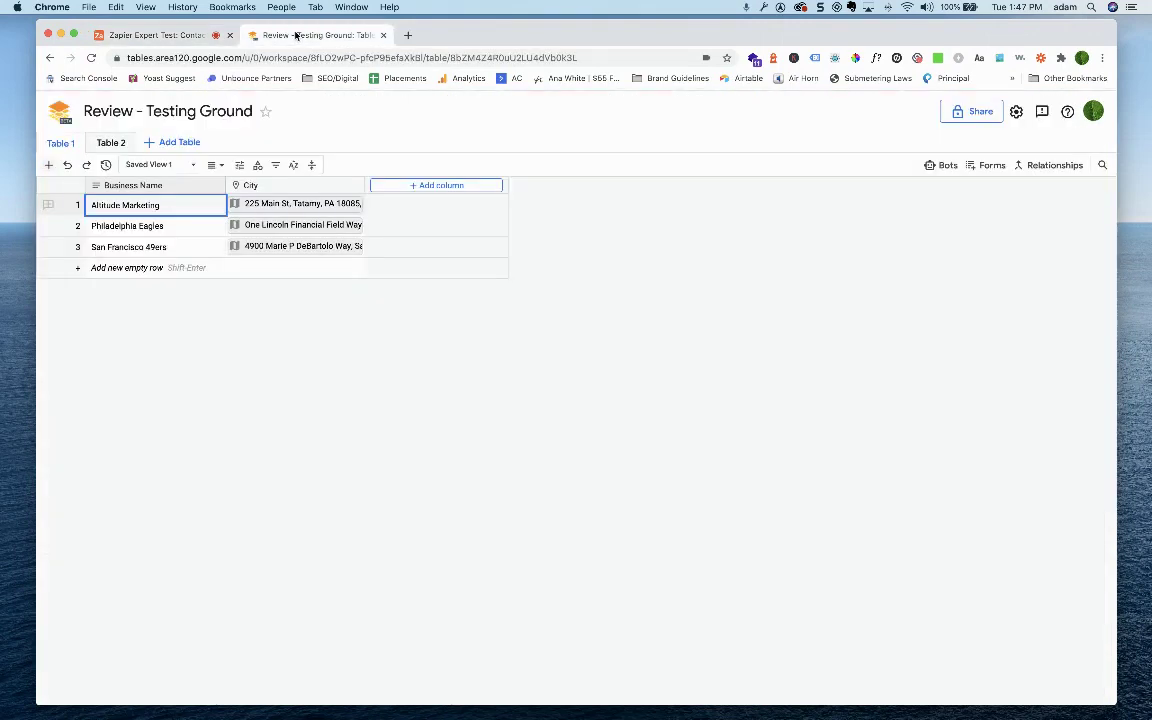
left_click(470, 187)
left_click(584, 254)
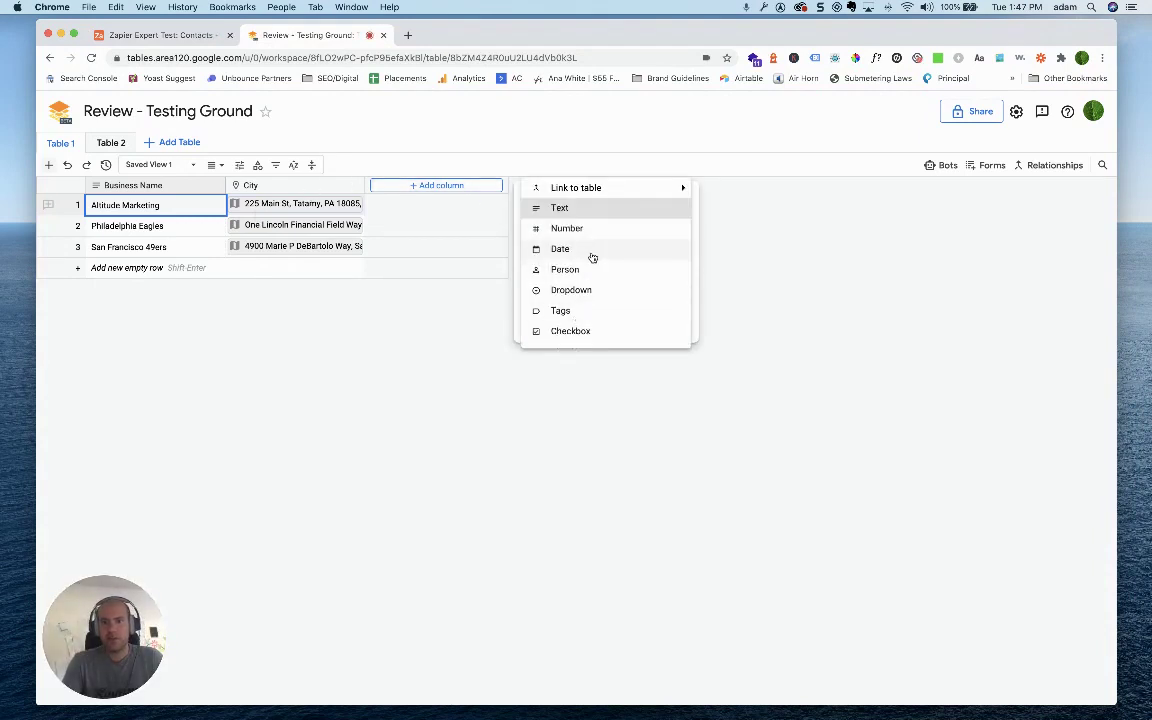
scroll(592, 257, "down", 3)
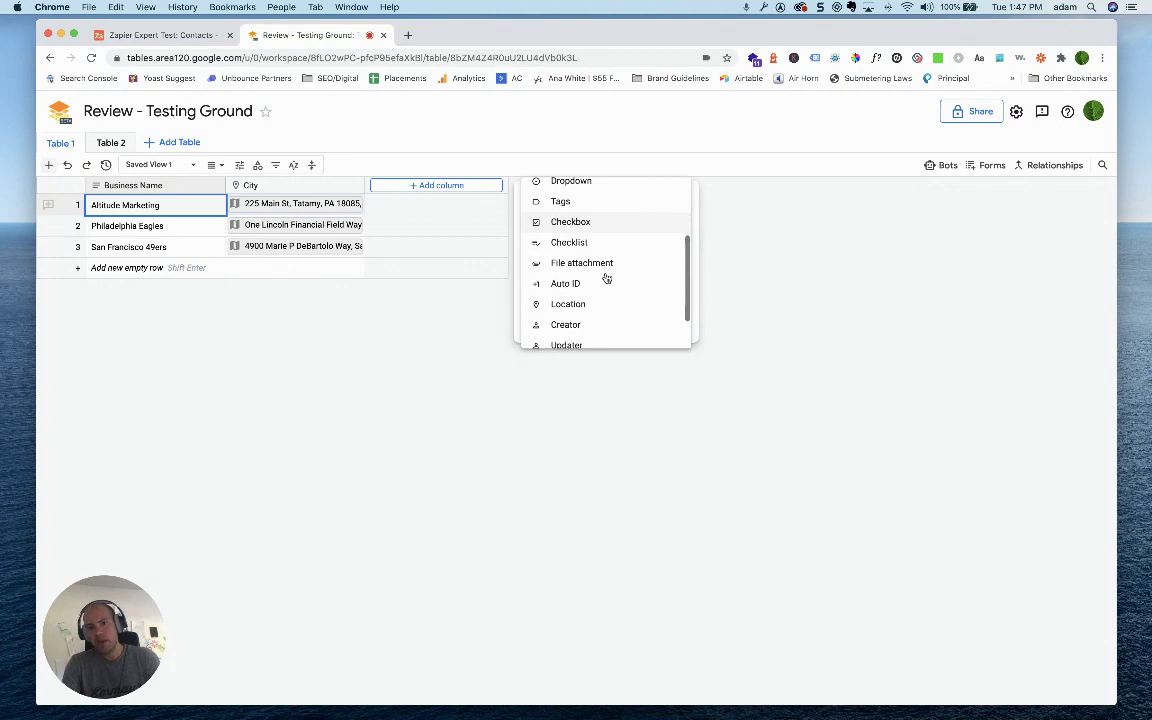
scroll(606, 279, "down", 1)
scroll(590, 275, "down", 1)
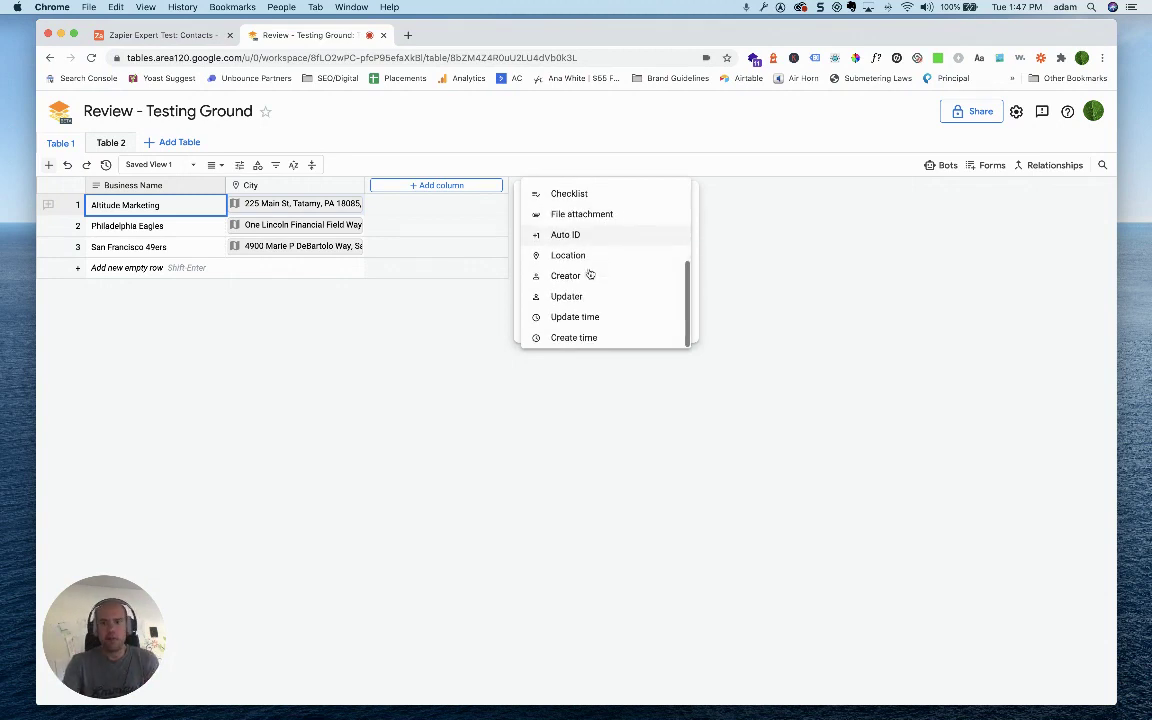
scroll(609, 298, "up", 2)
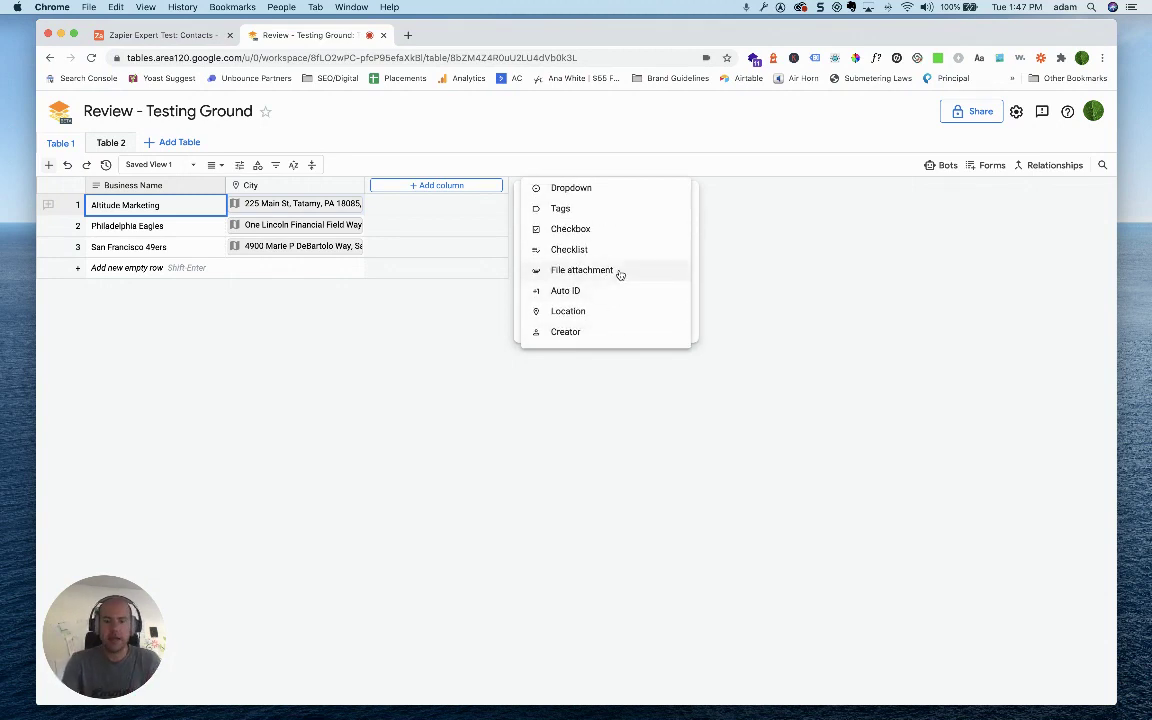
scroll(616, 272, "up", 2)
scroll(615, 285, "up", 3)
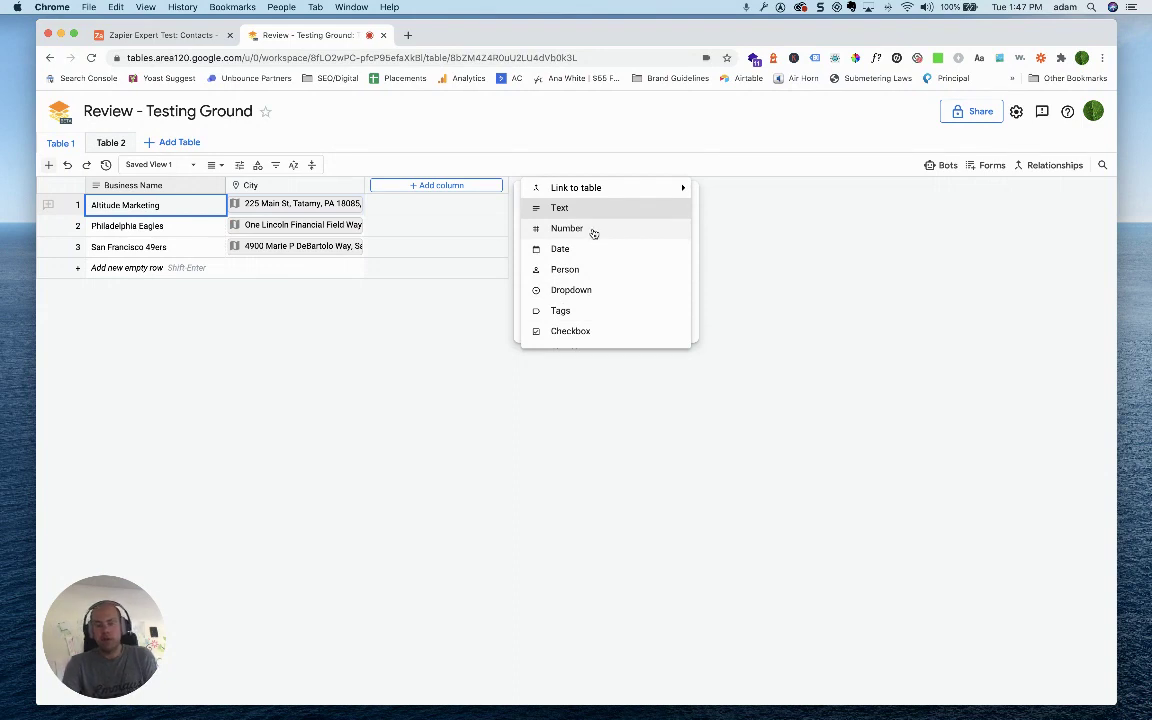
scroll(599, 290, "down", 5)
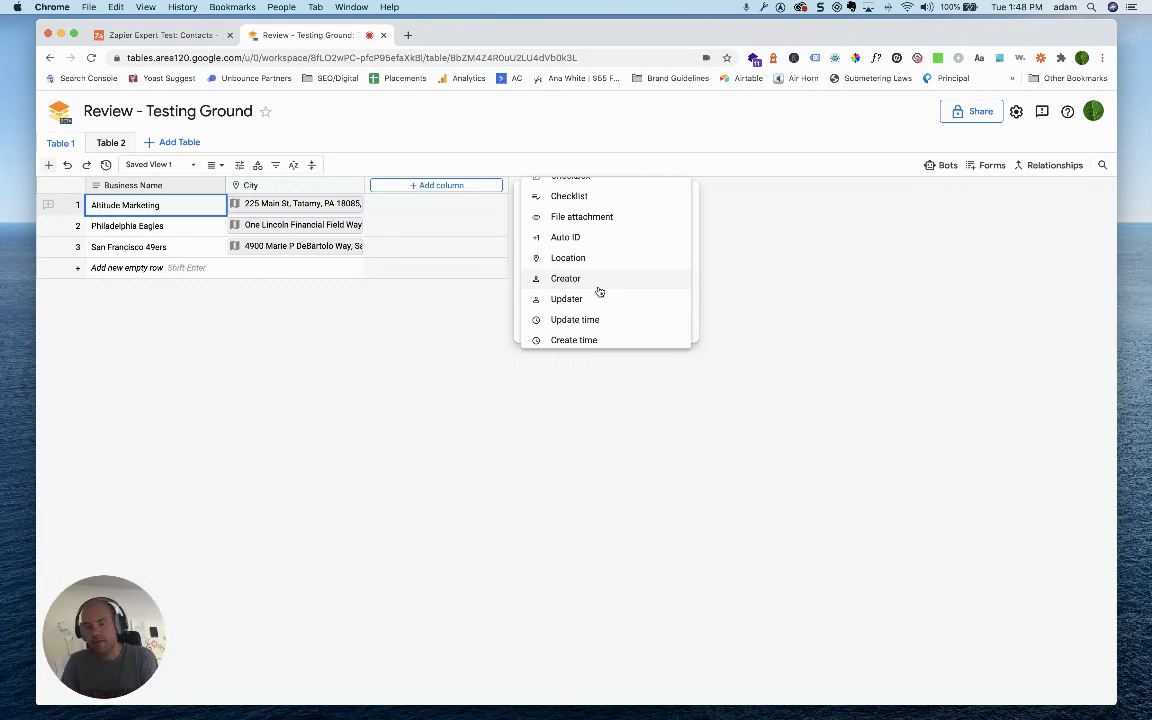
left_click(729, 298)
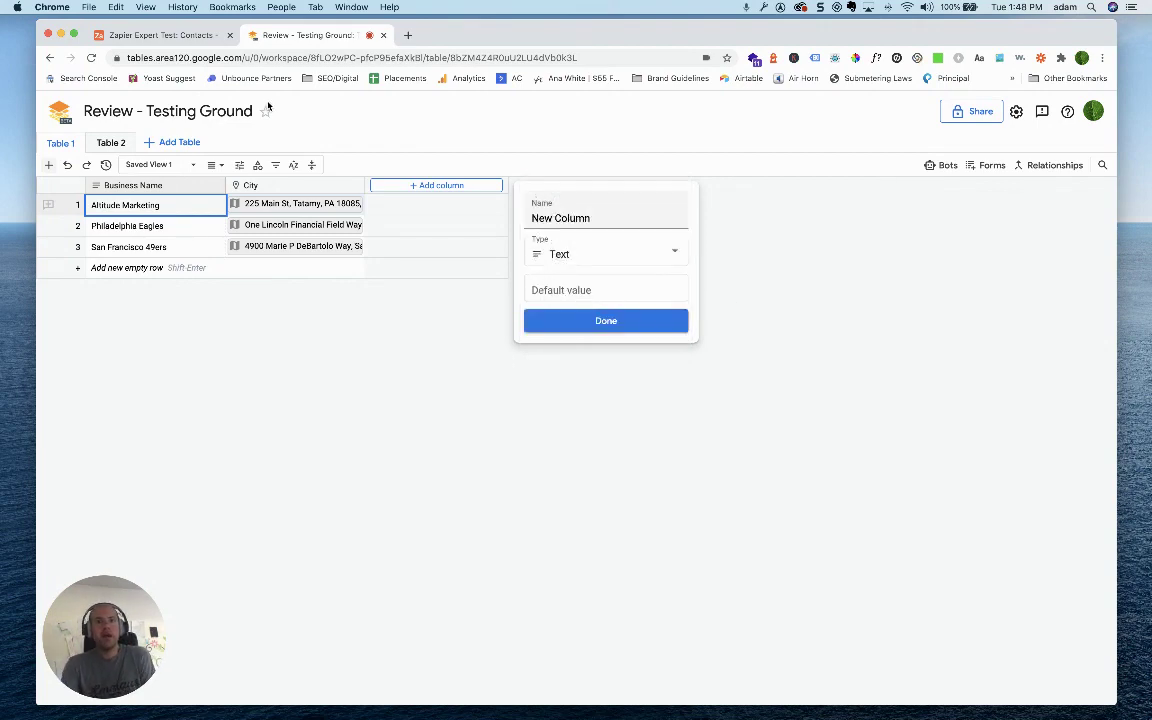
Step: Switch to Airtable, open the automations of the Zapier Expert Test base and look through the available triggers for Automation 1
left_click(165, 35)
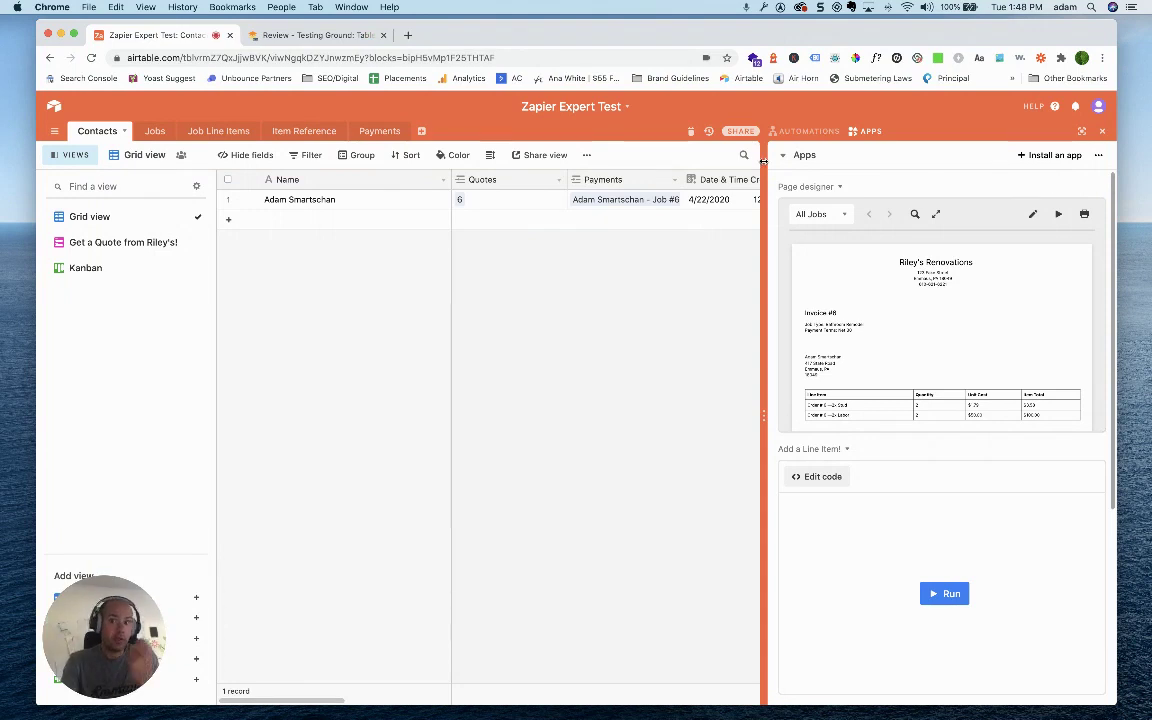
left_click(805, 131)
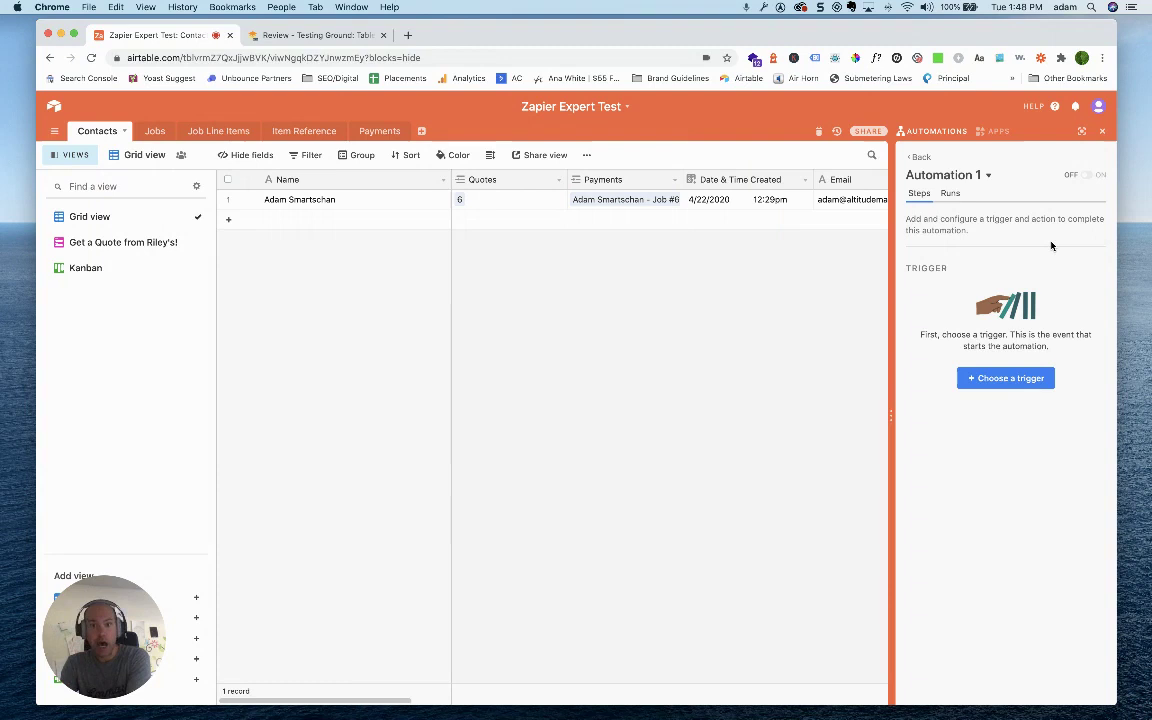
left_click(1018, 384)
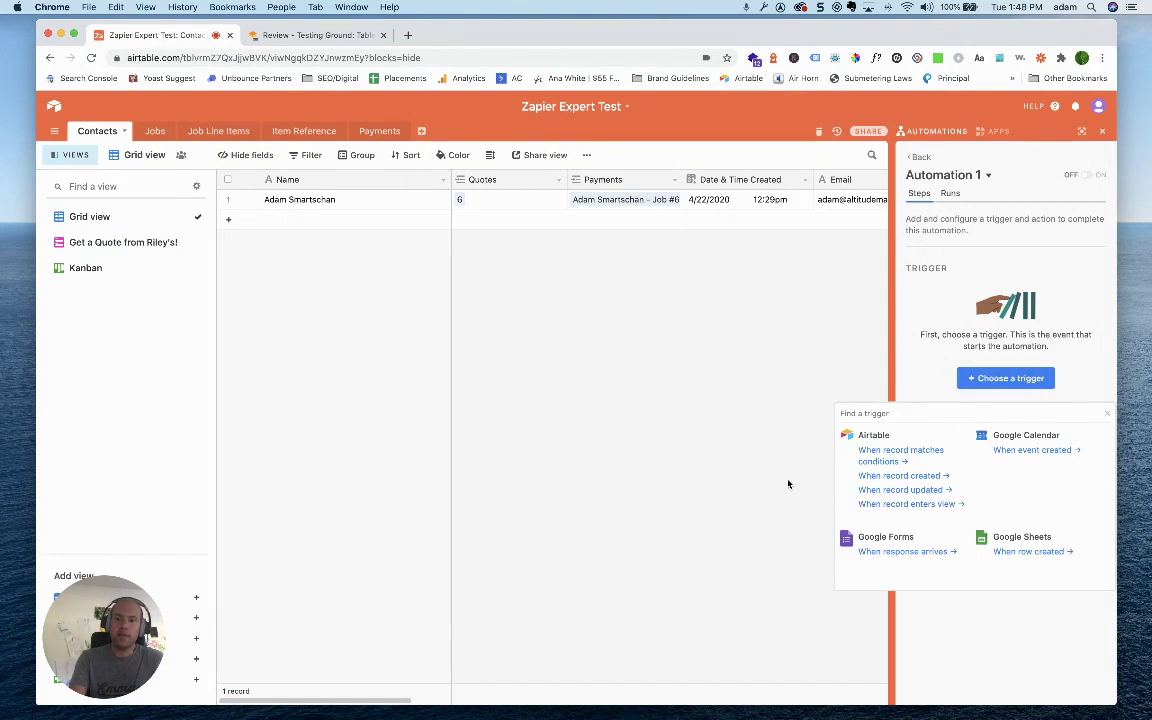
Step: Switch to Google Tables, start a new bot for Table 1 and review its available triggers without choosing one
left_click(257, 33)
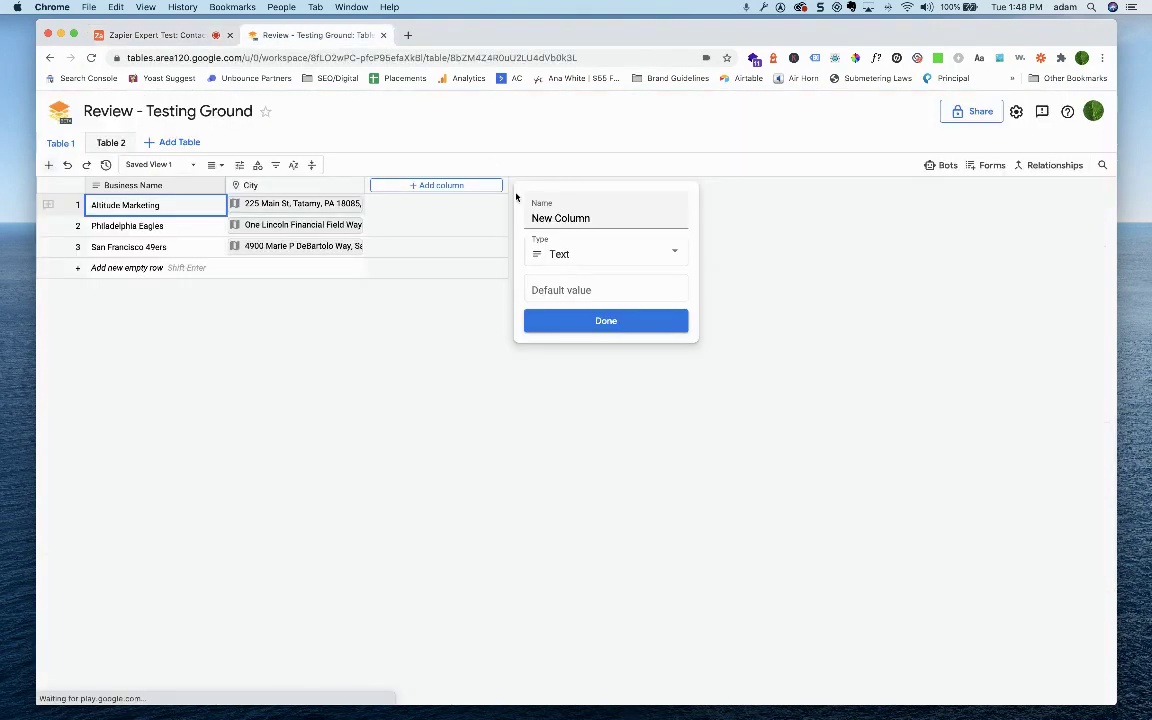
left_click(930, 199)
left_click(940, 167)
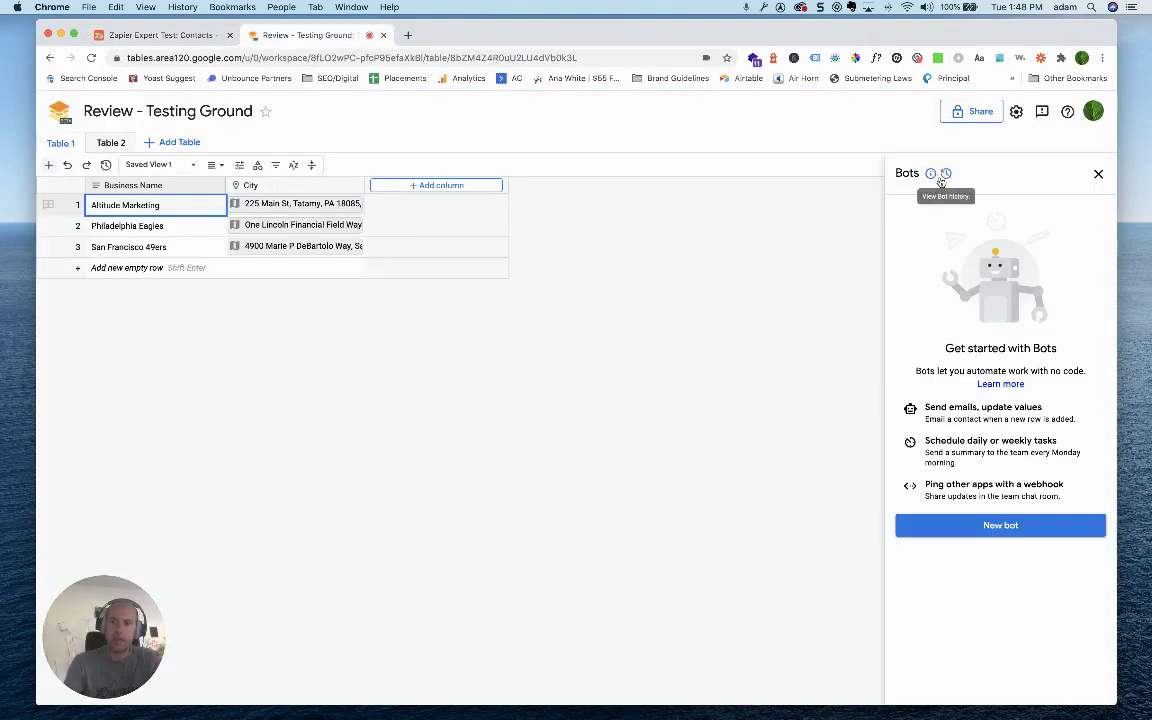
left_click(1002, 526)
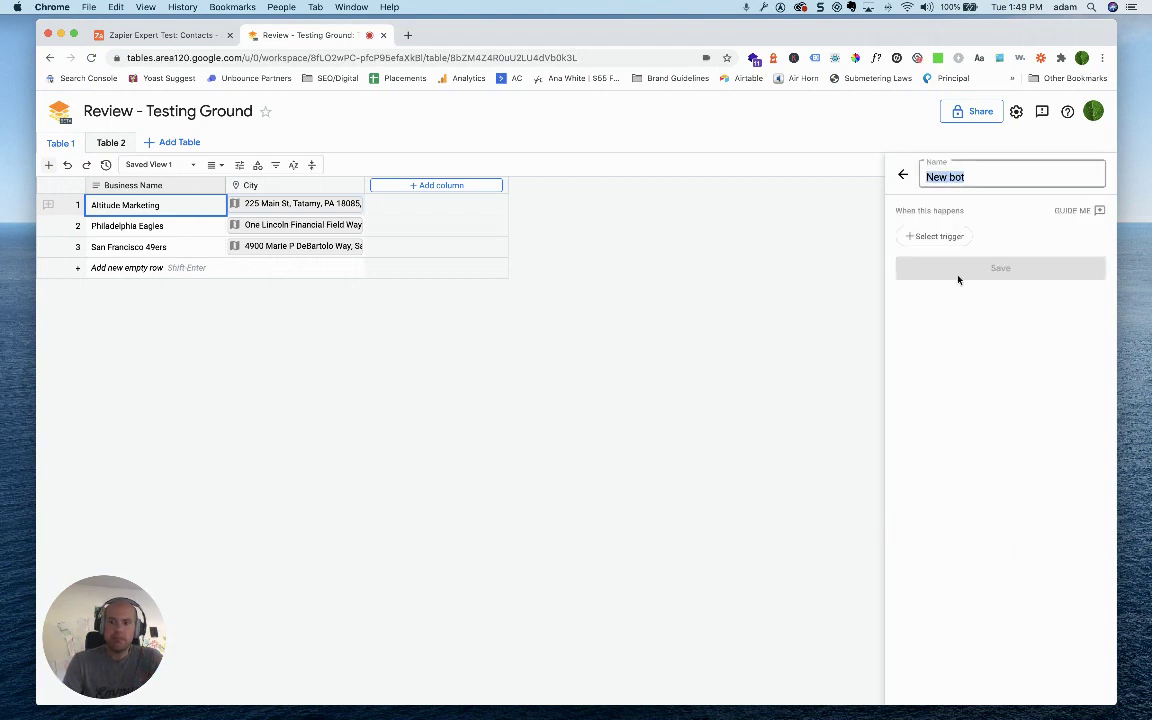
left_click(935, 237)
mouse_move(995, 264)
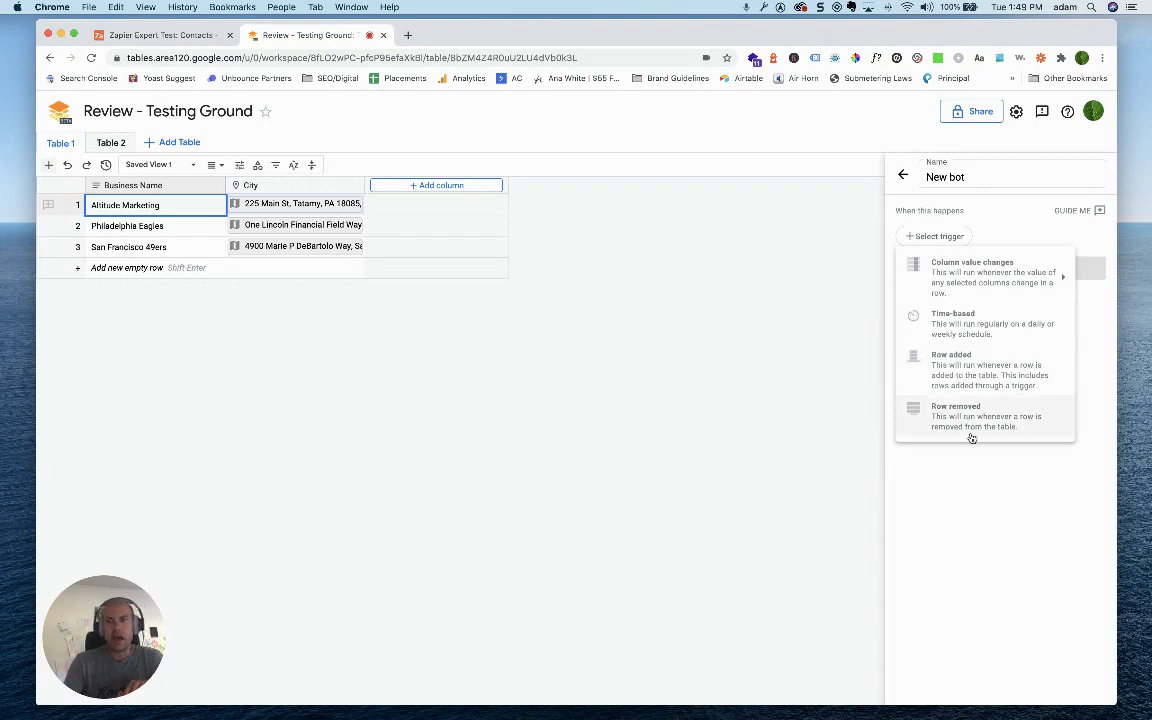
key("Escape")
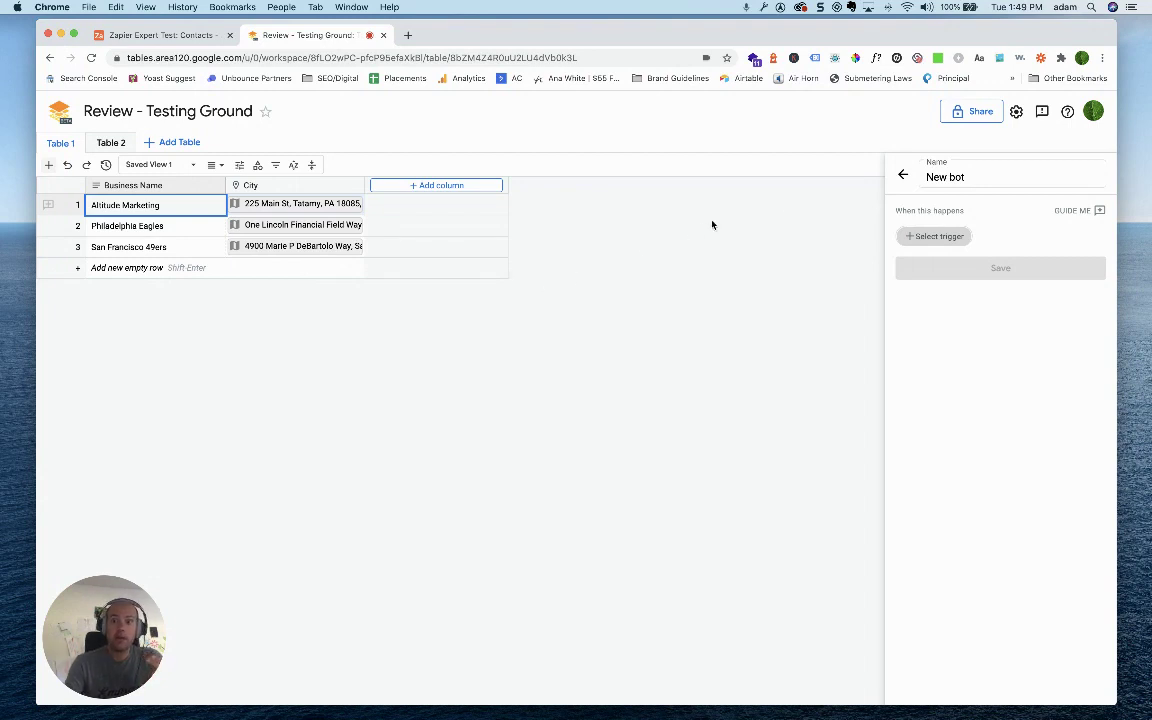
Step: Review the sharing settings of the Review - Testing Ground workspace and close them without changes
left_click(971, 112)
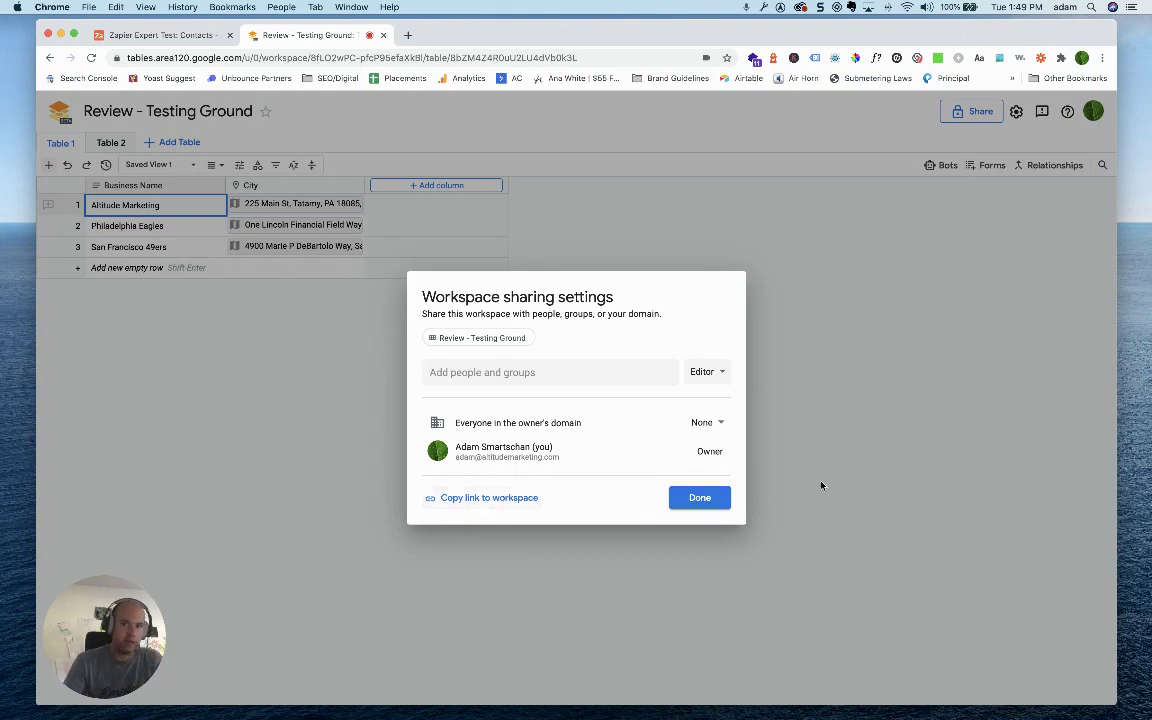
left_click(714, 500)
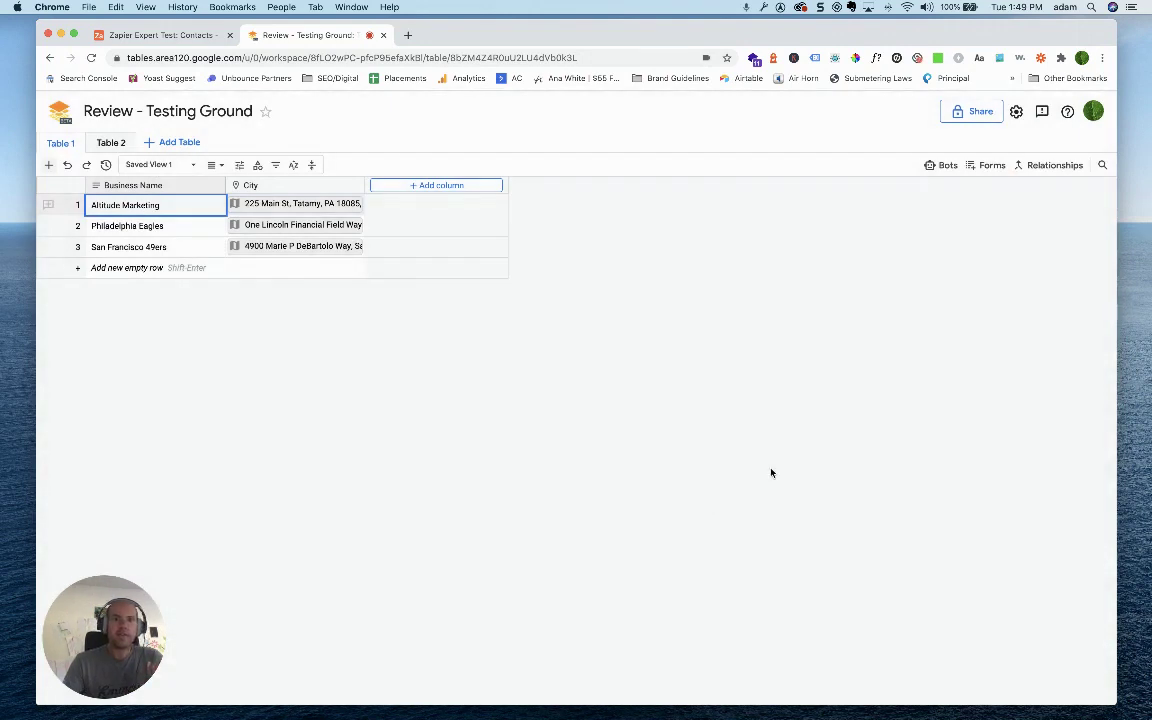
Step: Switch to Airtable, review the base-level collaborator and shared link settings of Zapier Expert Test, and return to Google Tables
left_click(156, 36)
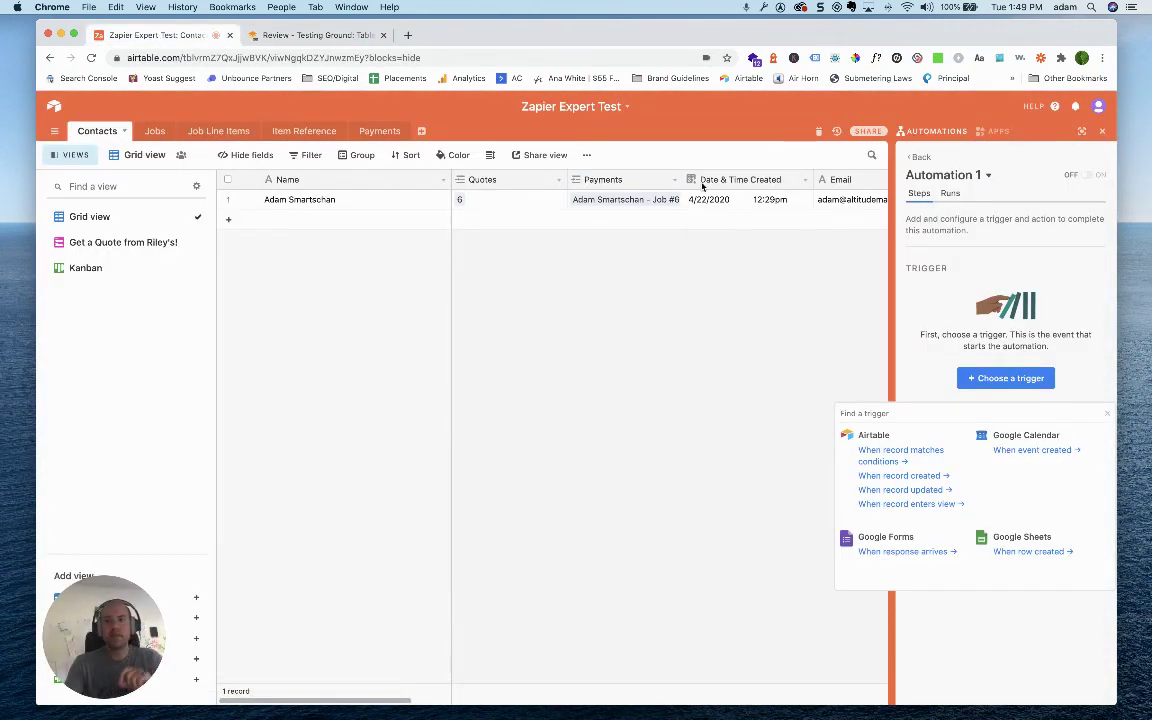
left_click(866, 133)
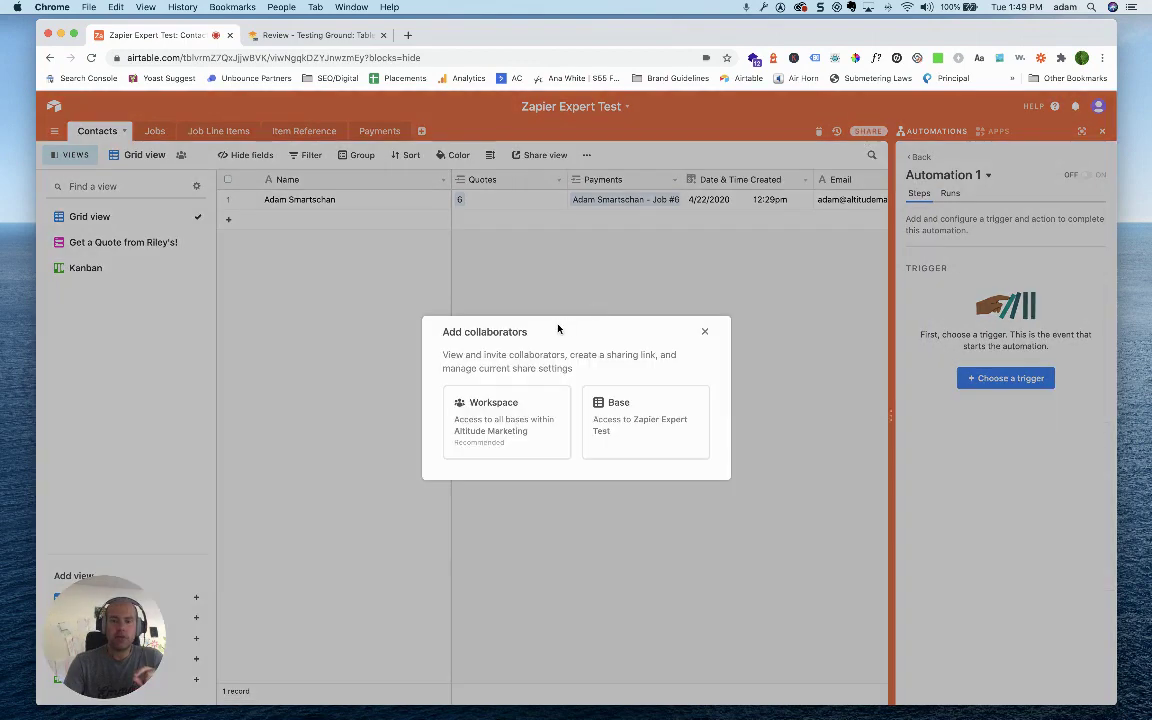
left_click(629, 437)
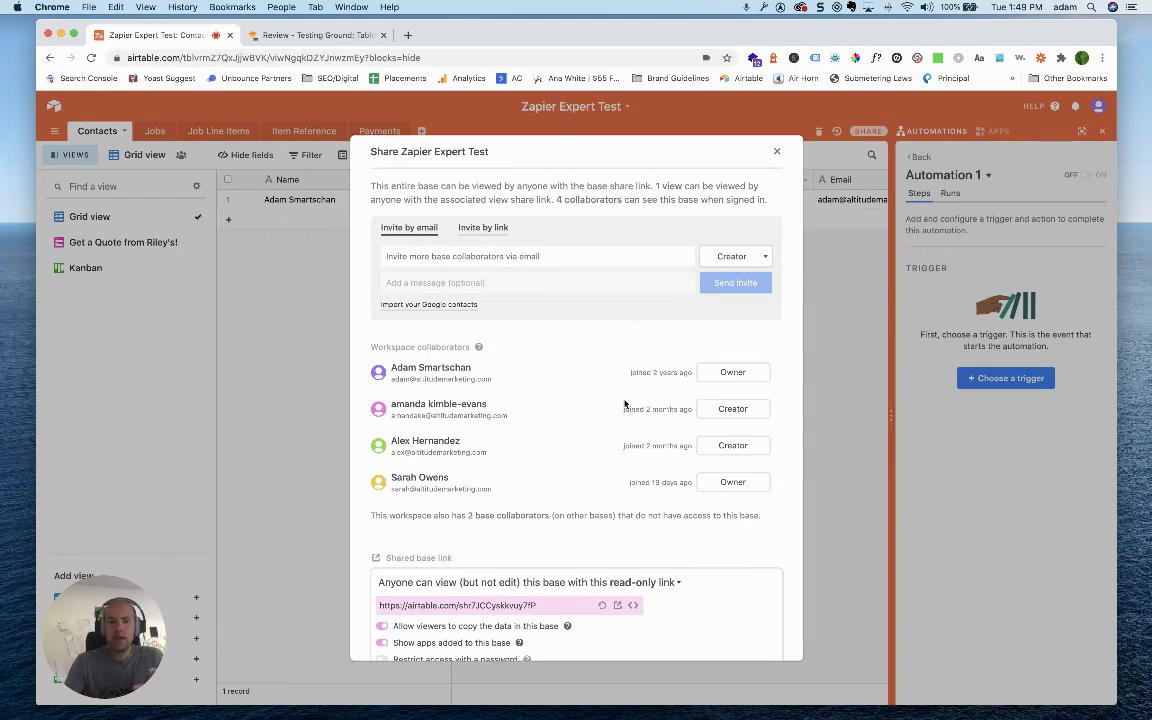
scroll(624, 404, "down", 3)
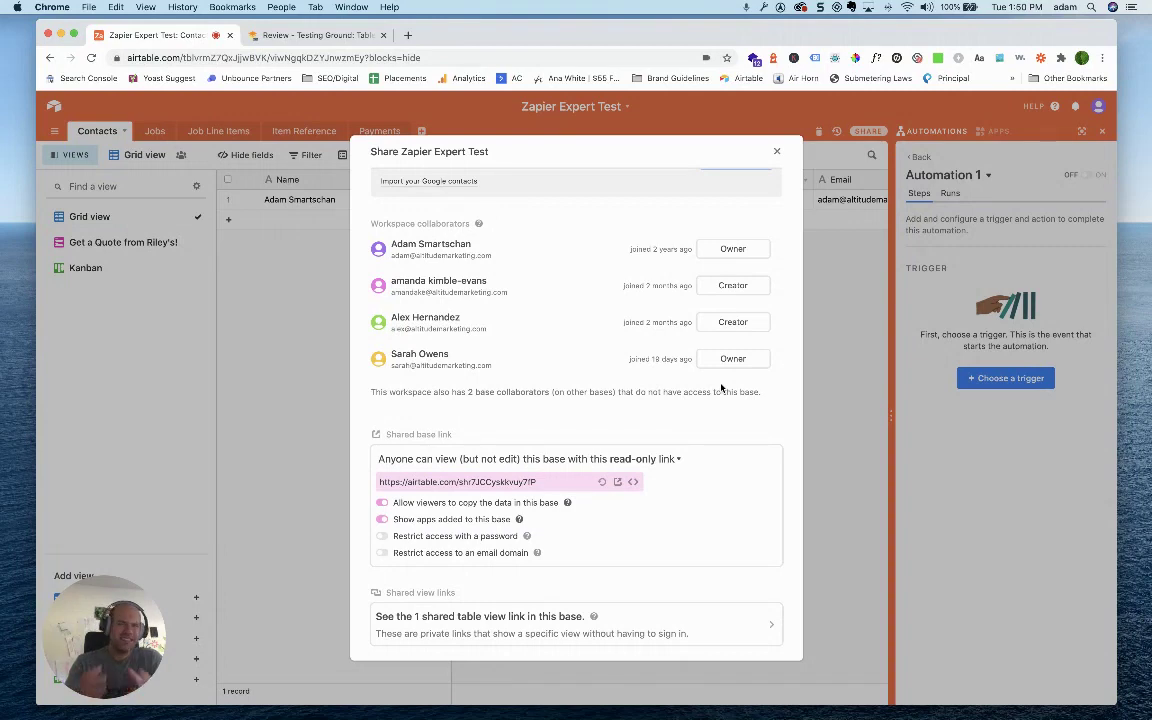
scroll(721, 387, "up", 3)
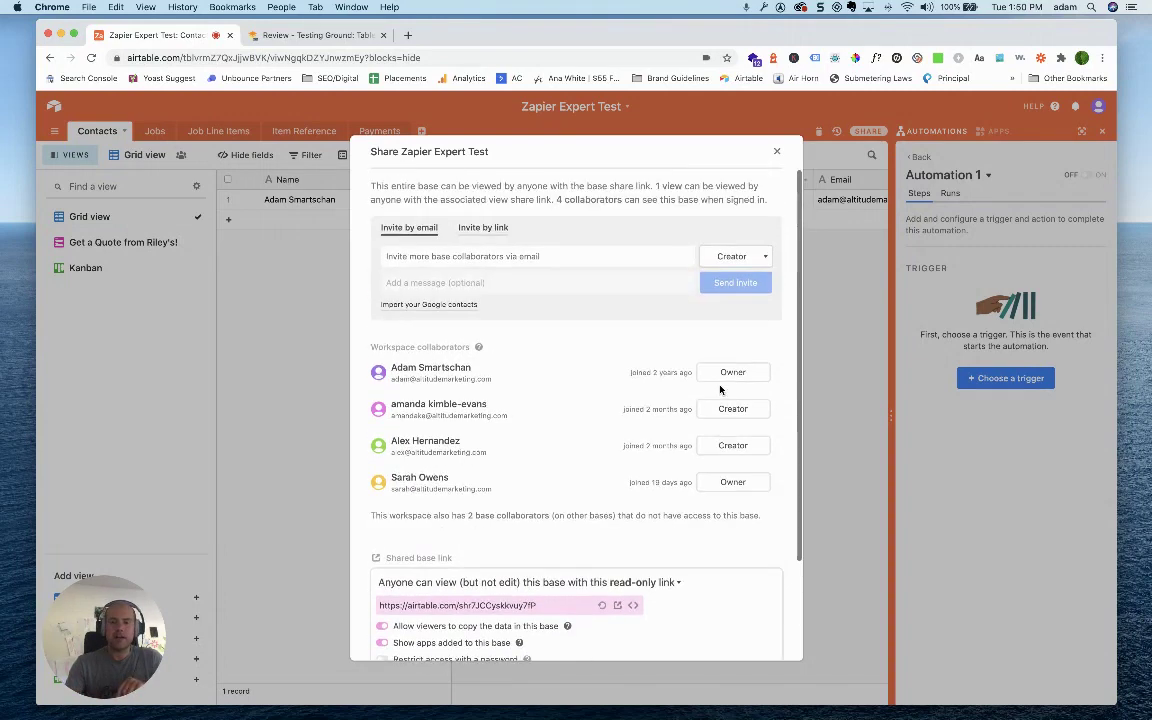
left_click(776, 151)
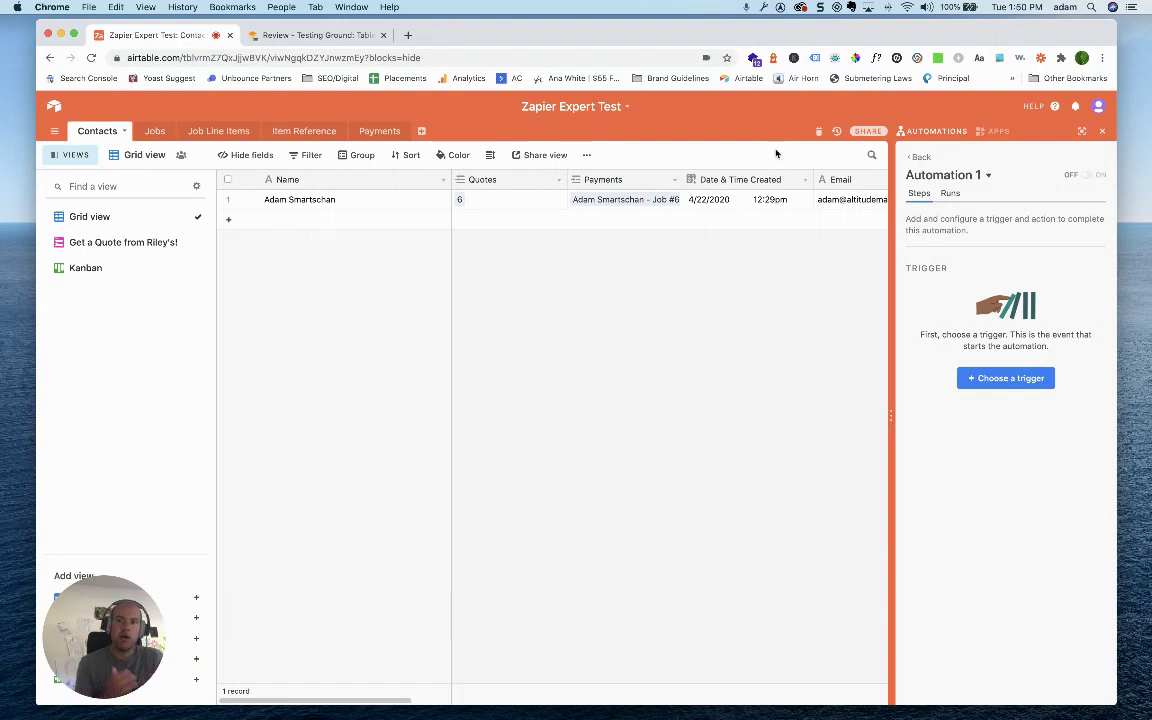
left_click(318, 36)
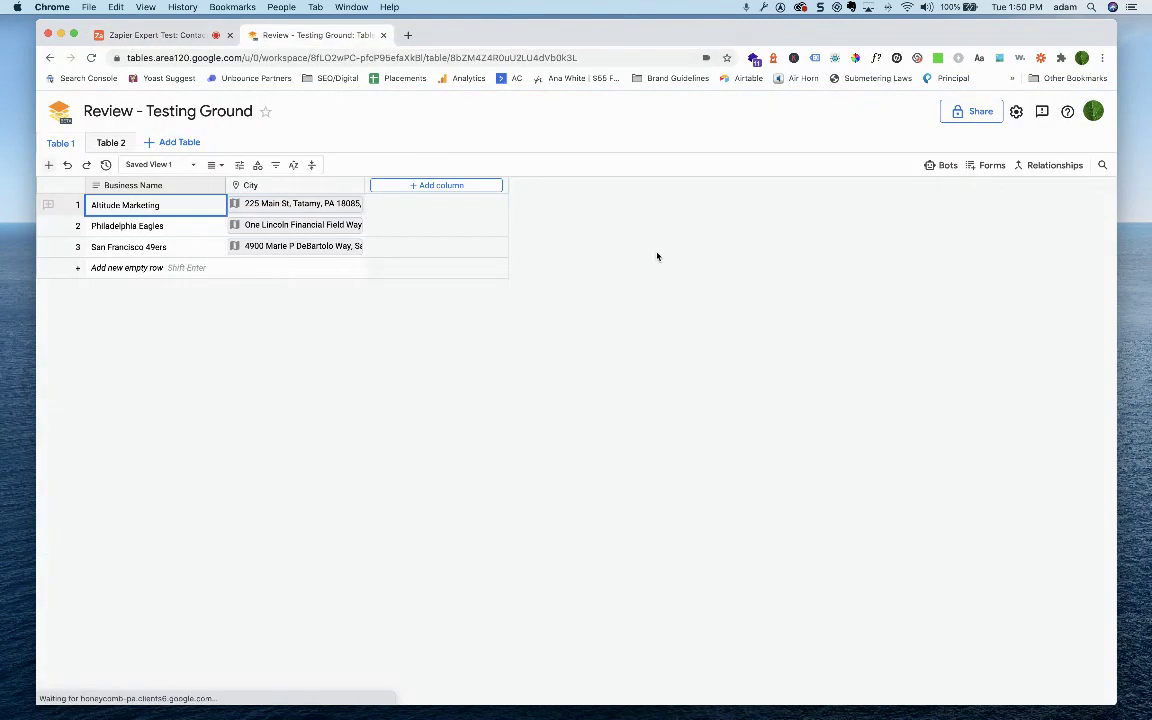